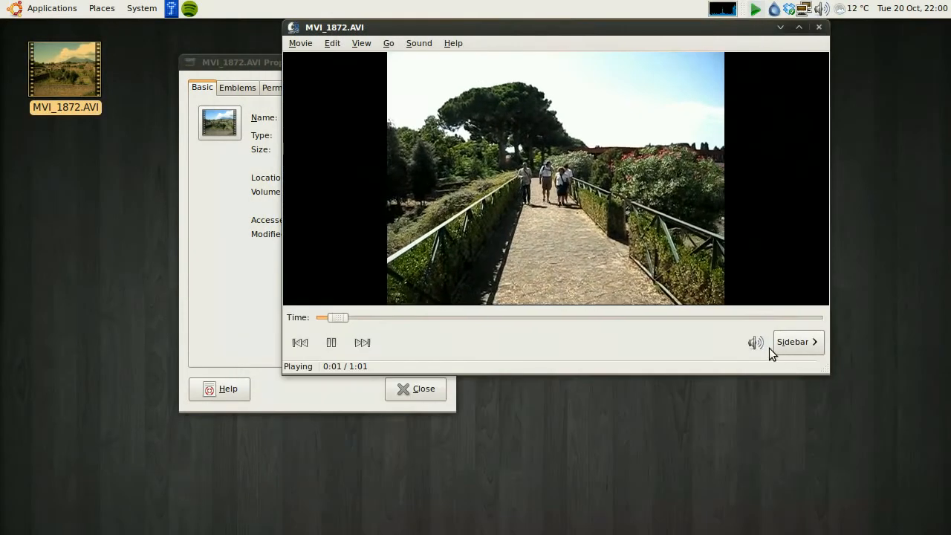
# Close the movie player and the MVI_1872.AVI Properties window, and deselect the file on the desktop
pyautogui.click(755, 342)
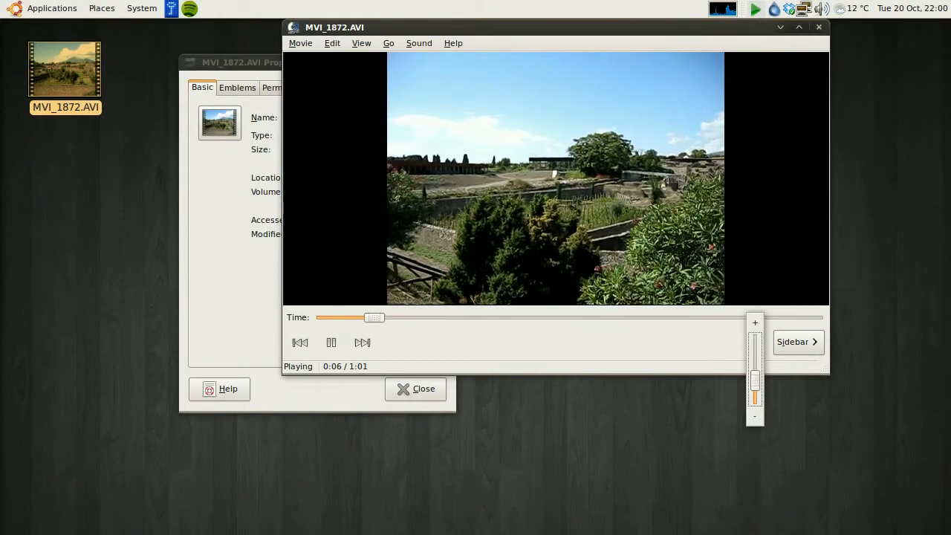
pyautogui.click(813, 29)
pyautogui.click(812, 29)
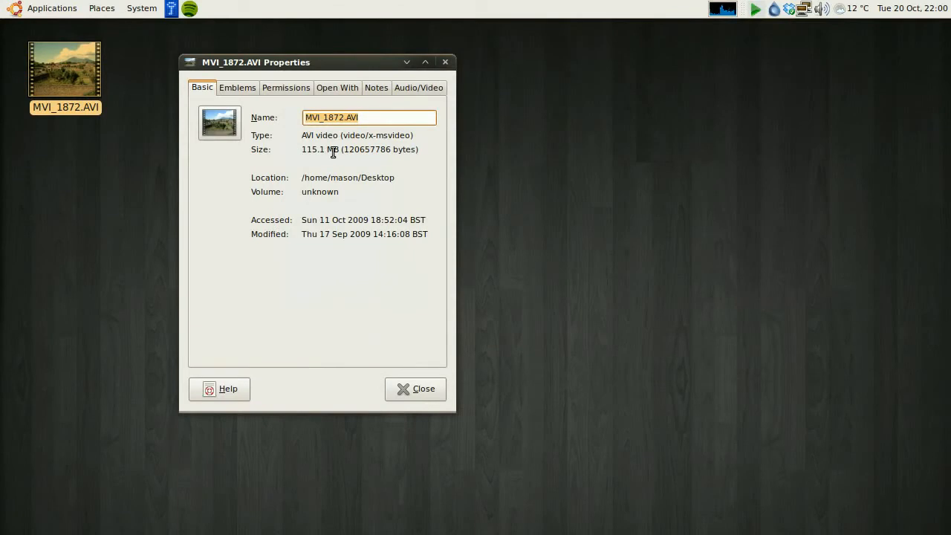
pyautogui.moveTo(291, 63); pyautogui.dragTo(354, 63)
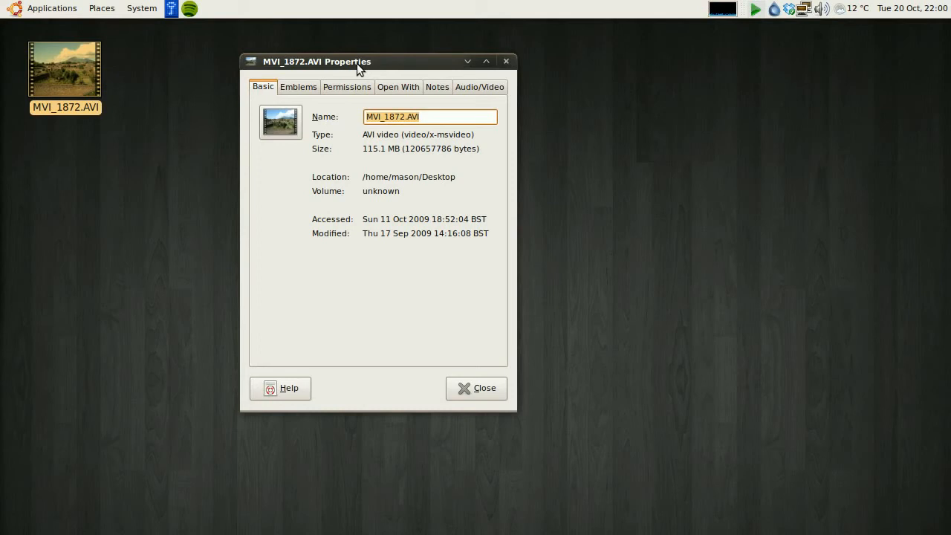
pyautogui.click(482, 390)
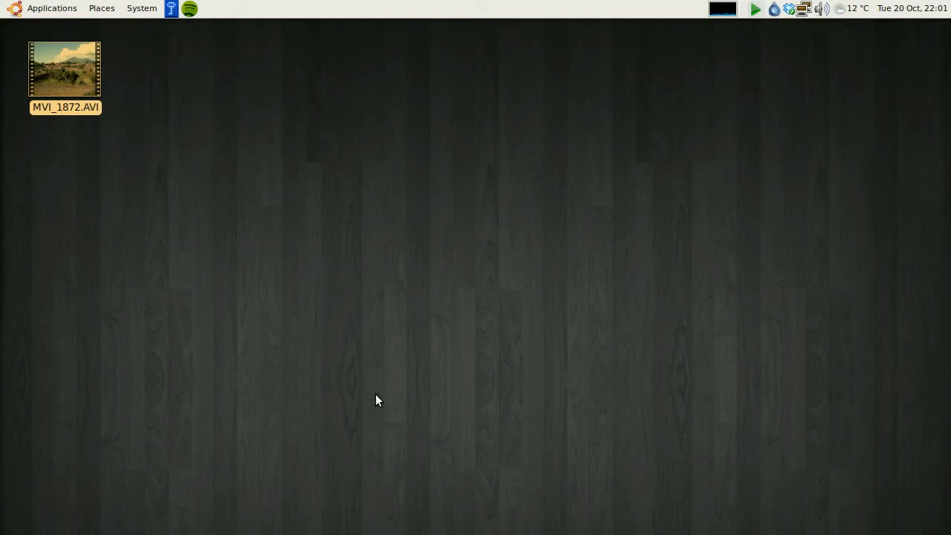
pyautogui.click(95, 135)
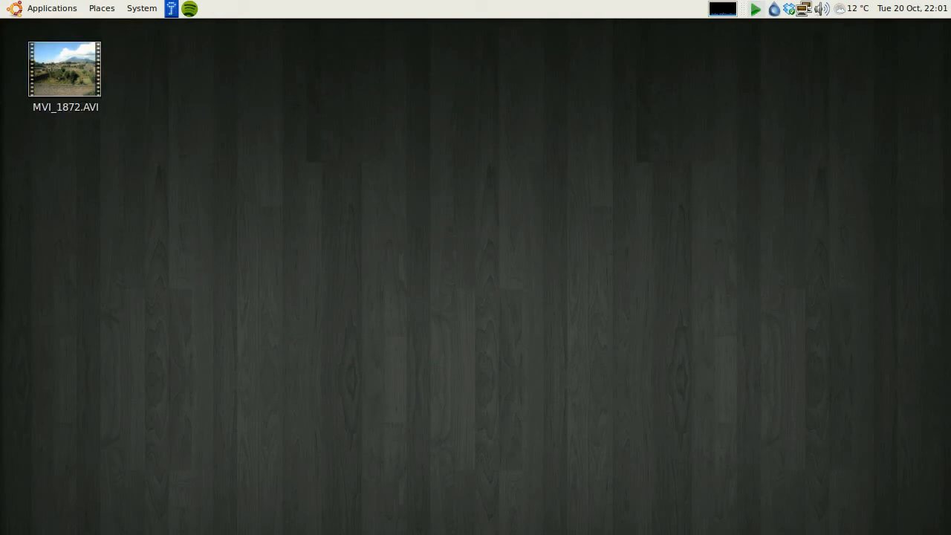
# Switch to the web browser and search Google for "handbrake video"
pyautogui.hotkey('alt', 'Tab')
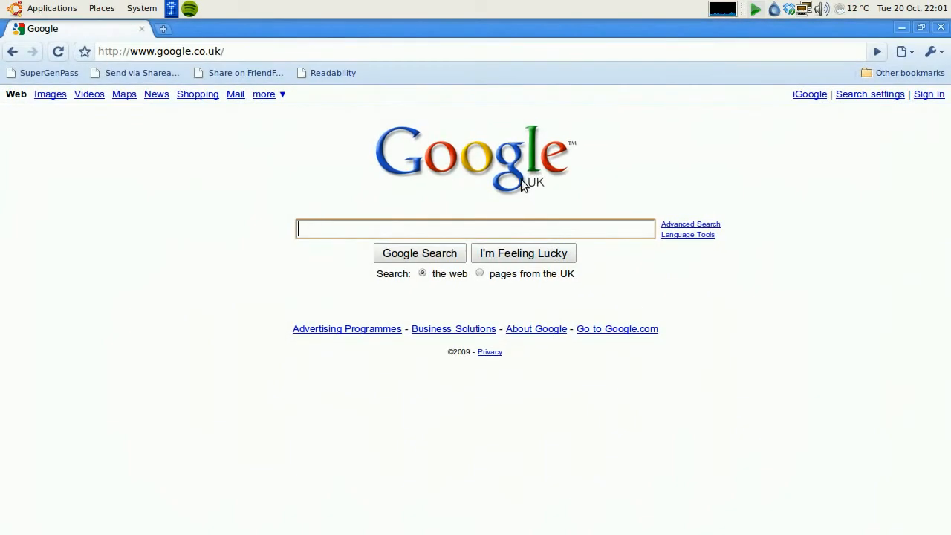
pyautogui.write('han')
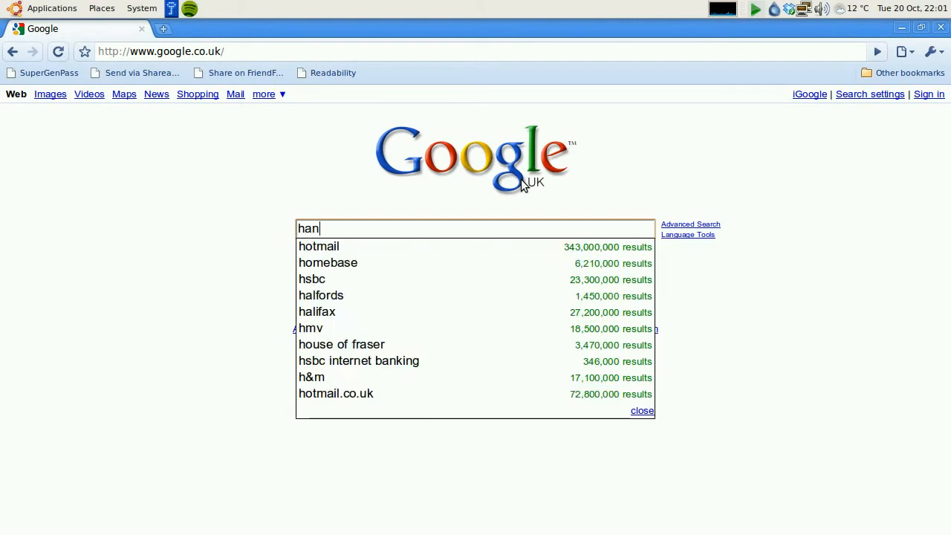
pyautogui.write('dbr')
pyautogui.press('Down')
pyautogui.write('video')
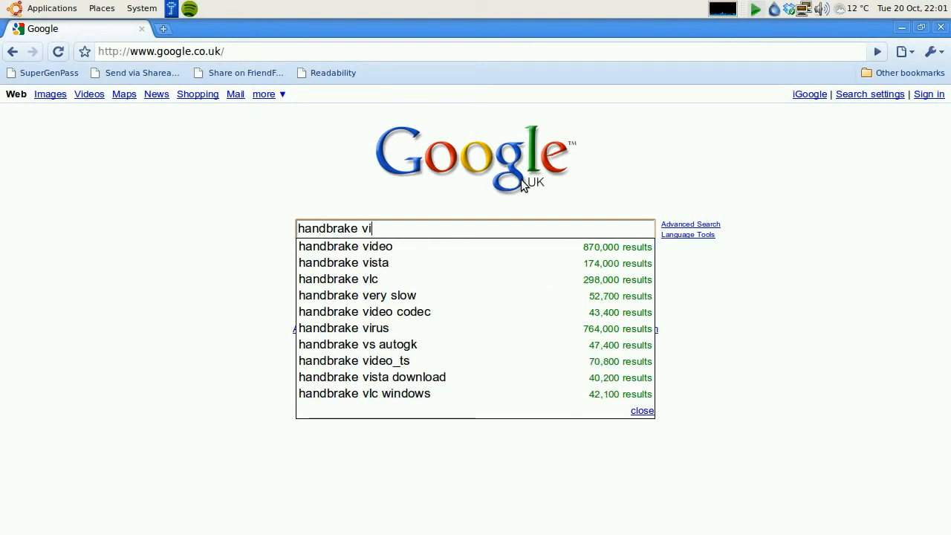
pyautogui.press('Return')
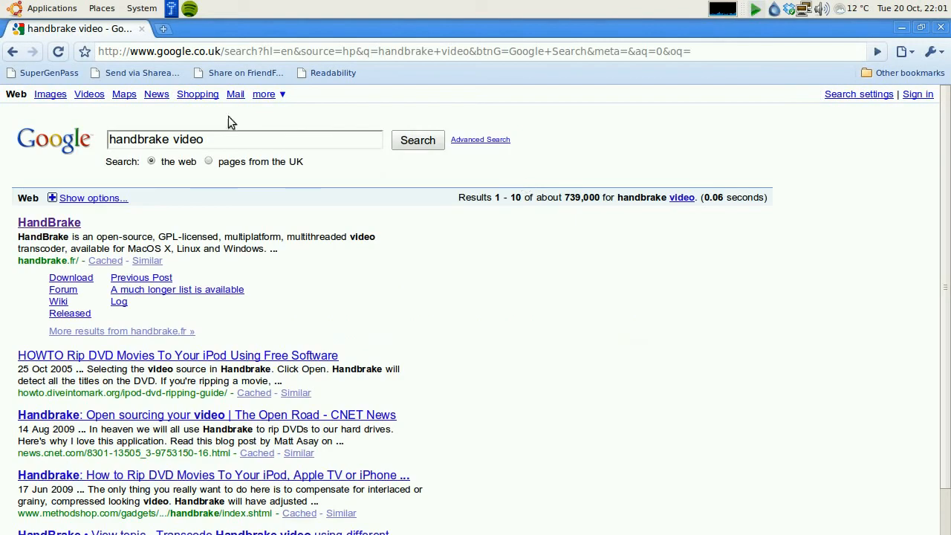
# Look up the Windows XP/Vista/7 GUI download on the HandBrake website's Download page and close the browser
pyautogui.click(50, 224)
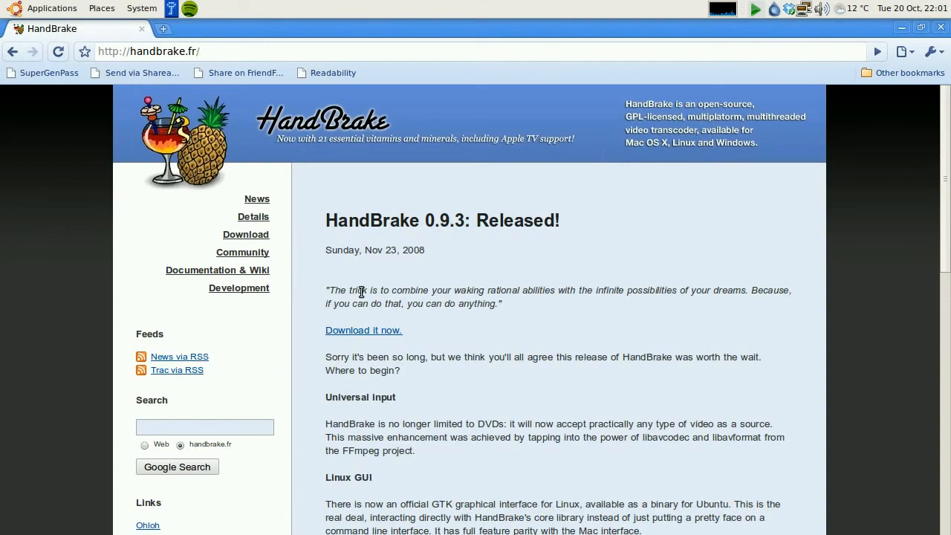
pyautogui.click(256, 237)
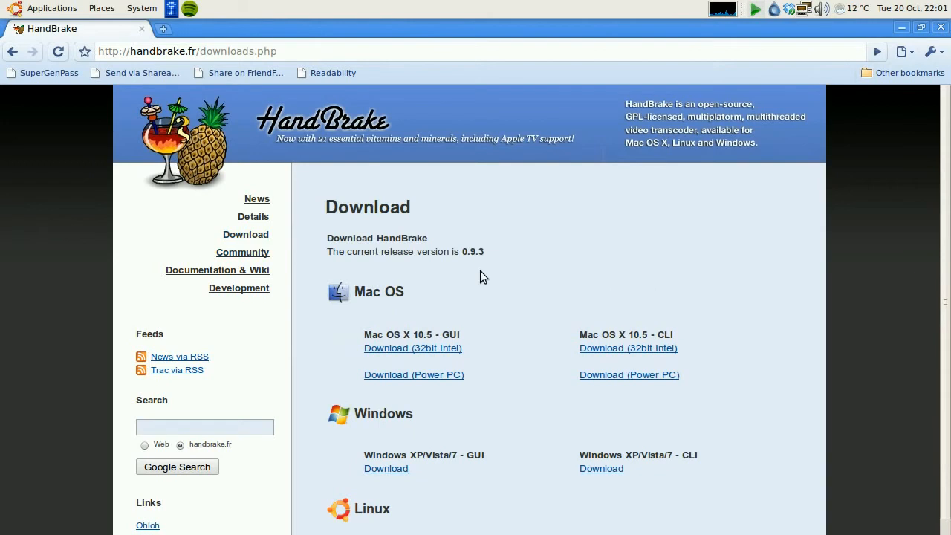
pyautogui.scroll(-3, 480, 270)
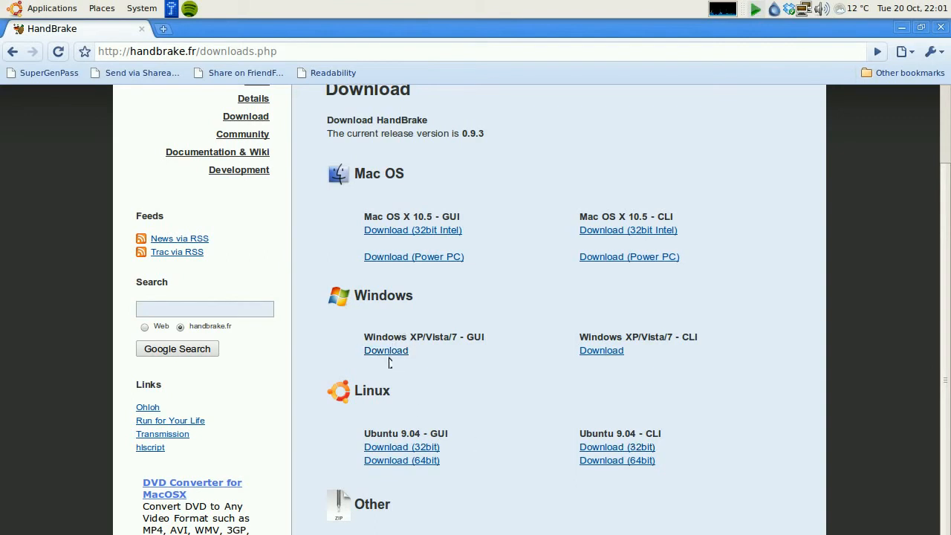
pyautogui.moveTo(462, 336)
pyautogui.mouseDown()
pyautogui.moveTo(488, 338)
pyautogui.moveTo(464, 336)
pyautogui.mouseUp()
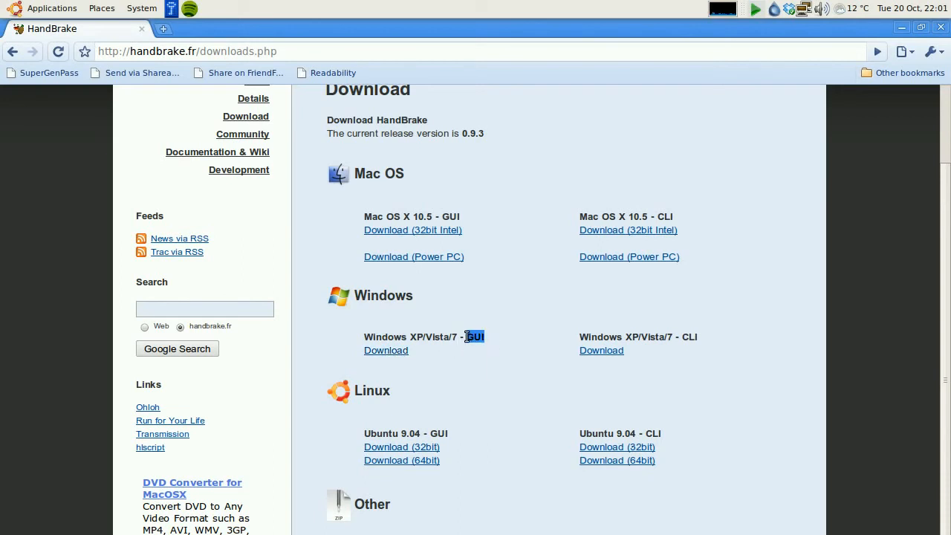
pyautogui.click(398, 356)
pyautogui.click(941, 27)
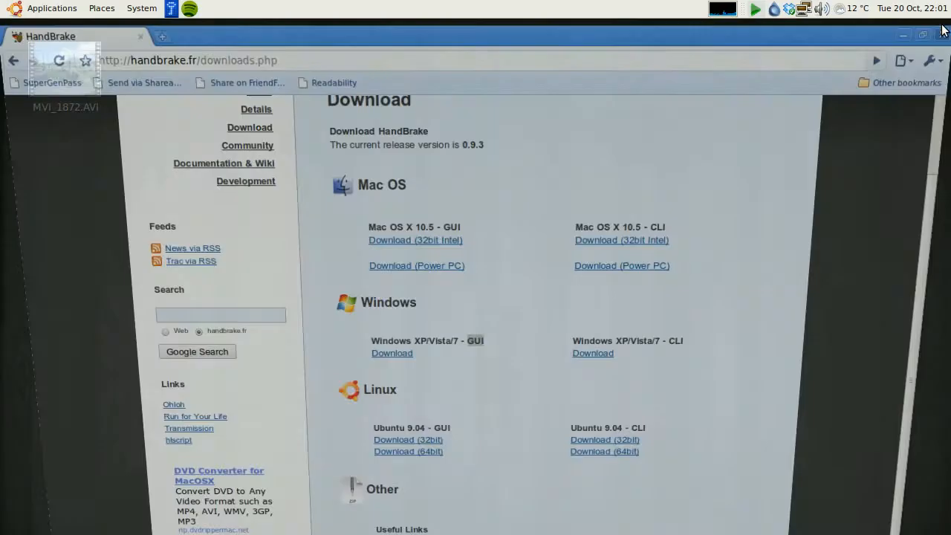
pyautogui.click(51, 9)
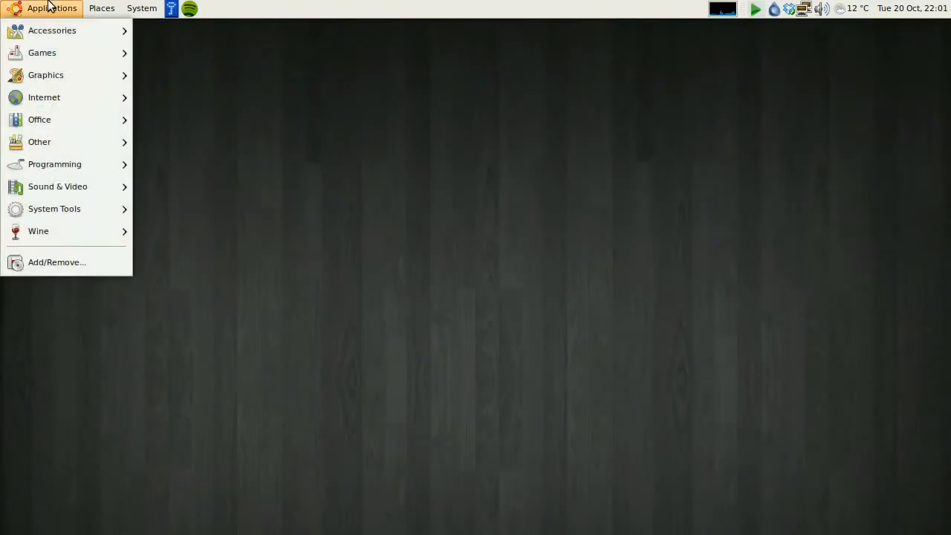
pyautogui.moveTo(142, 9)
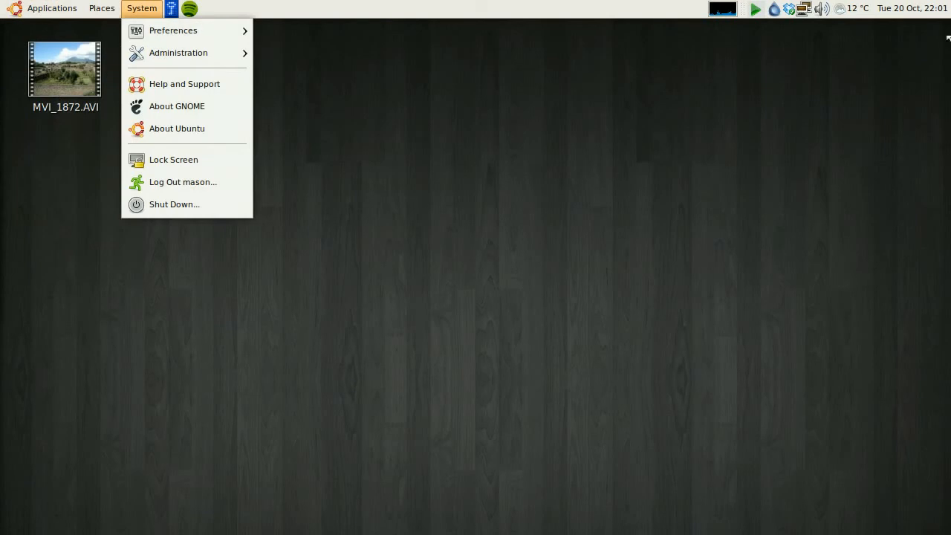
pyautogui.moveTo(51, 9)
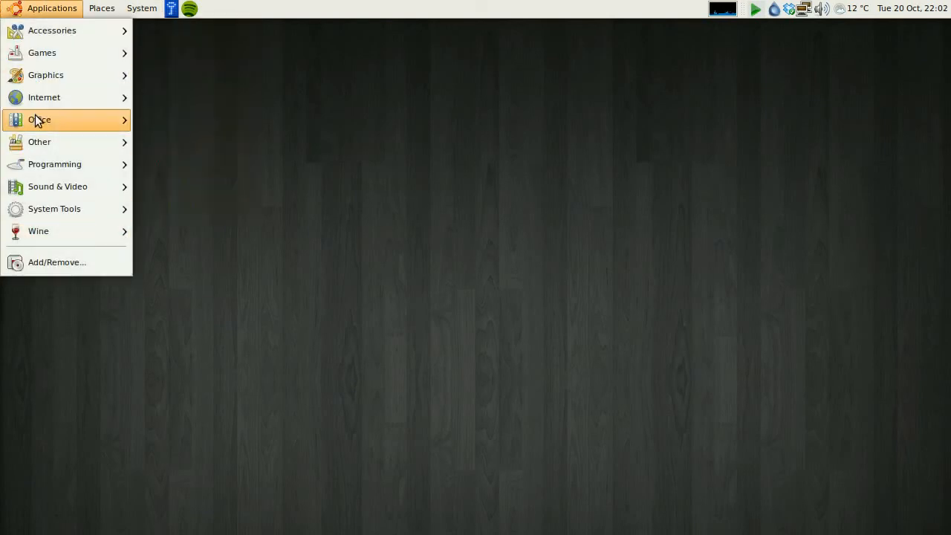
pyautogui.click(64, 9)
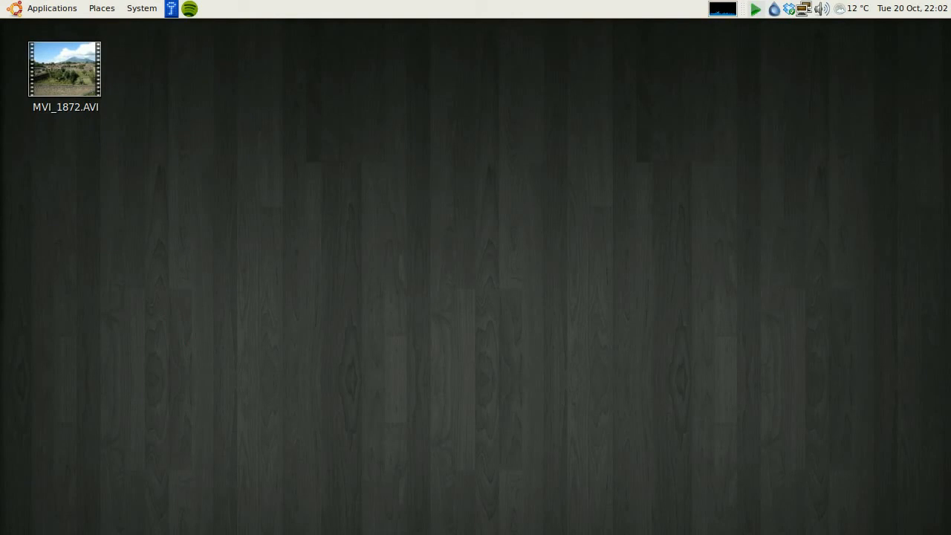
# Launch HandBrake without reloading the unfinished job from the saved queue
pyautogui.click(45, 8)
pyautogui.moveTo(52, 97)
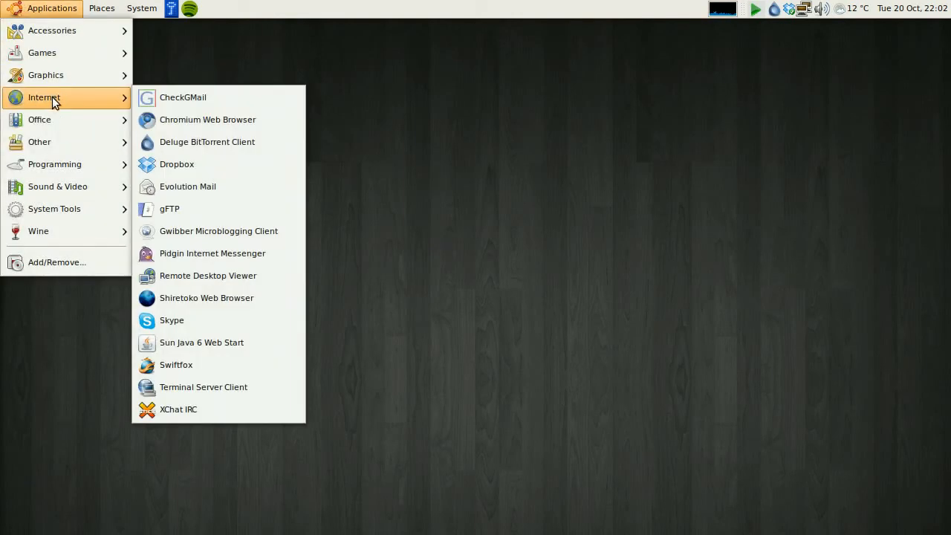
pyautogui.moveTo(58, 192)
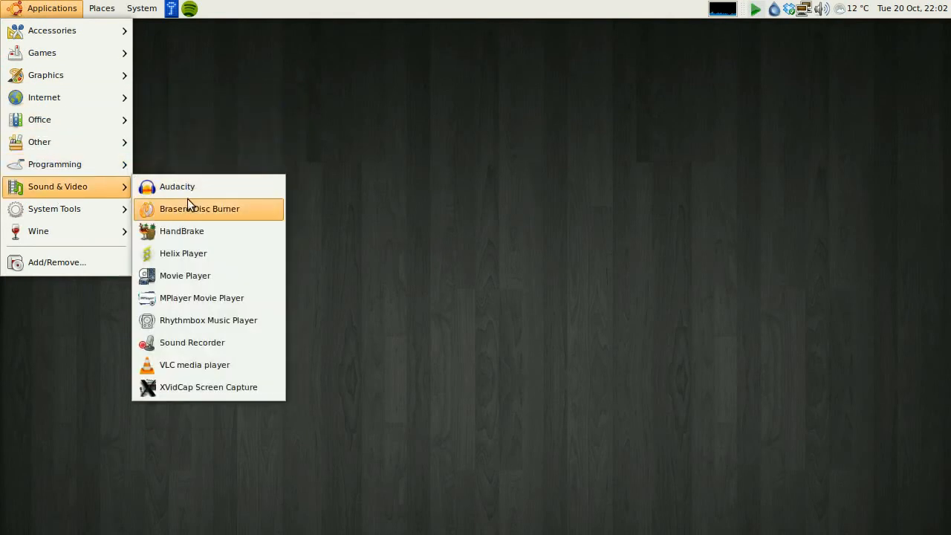
pyautogui.click(206, 227)
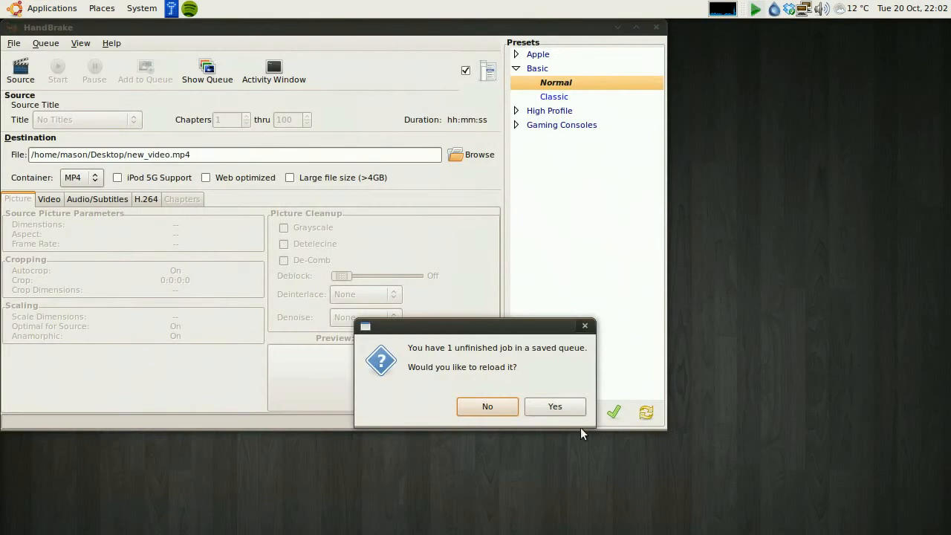
pyautogui.click(504, 405)
pyautogui.moveTo(220, 32); pyautogui.dragTo(353, 64)
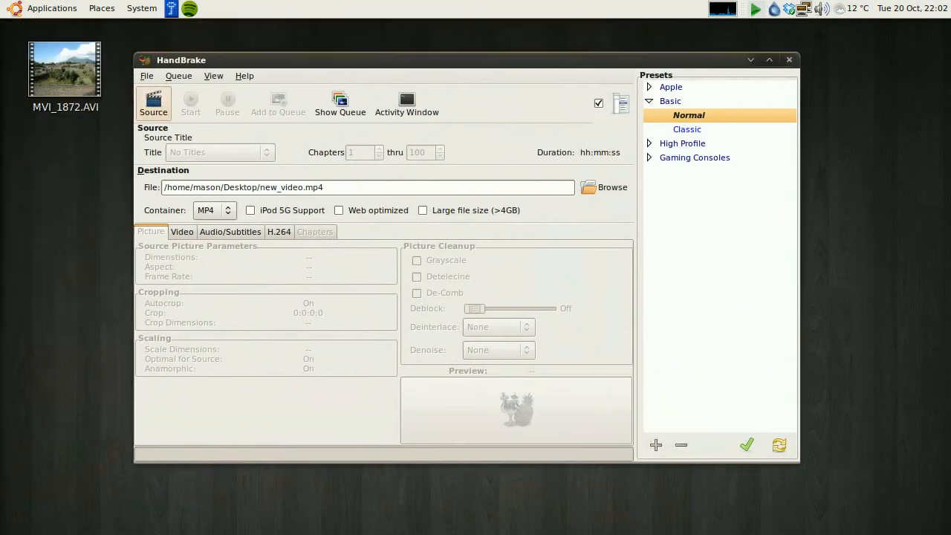
# Clear the path from the destination file field
pyautogui.moveTo(355, 187); pyautogui.dragTo(108, 163)
pyautogui.press('BackSpace')
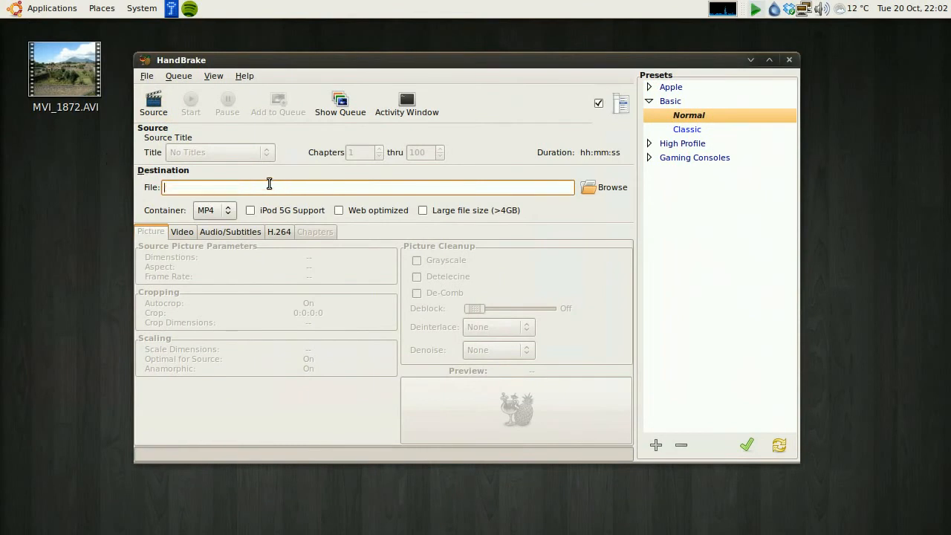
pyautogui.moveTo(374, 72); pyautogui.dragTo(403, 81)
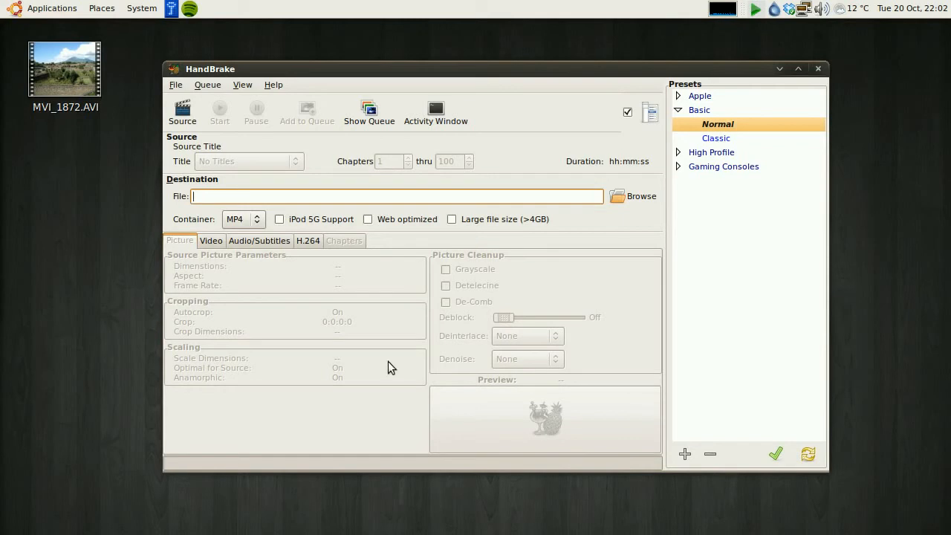
# Load MVI_1872.AVI from the Desktop folder as the source video
pyautogui.click(192, 119)
pyautogui.moveTo(271, 154); pyautogui.dragTo(244, 54)
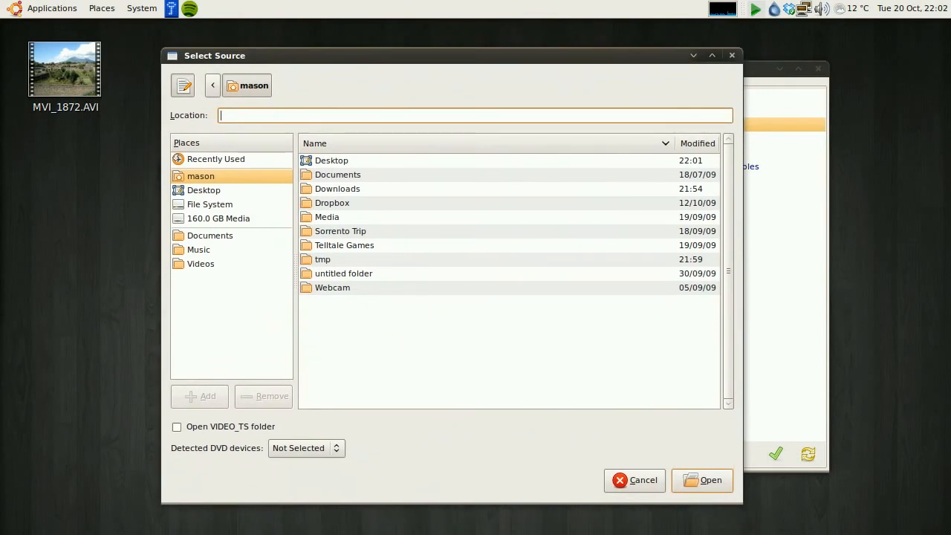
pyautogui.click(245, 190)
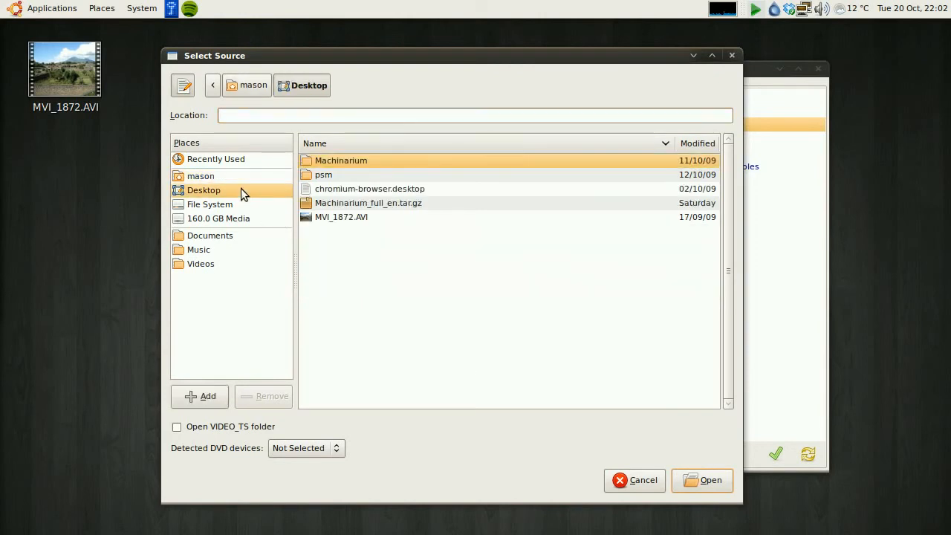
pyautogui.click(358, 218)
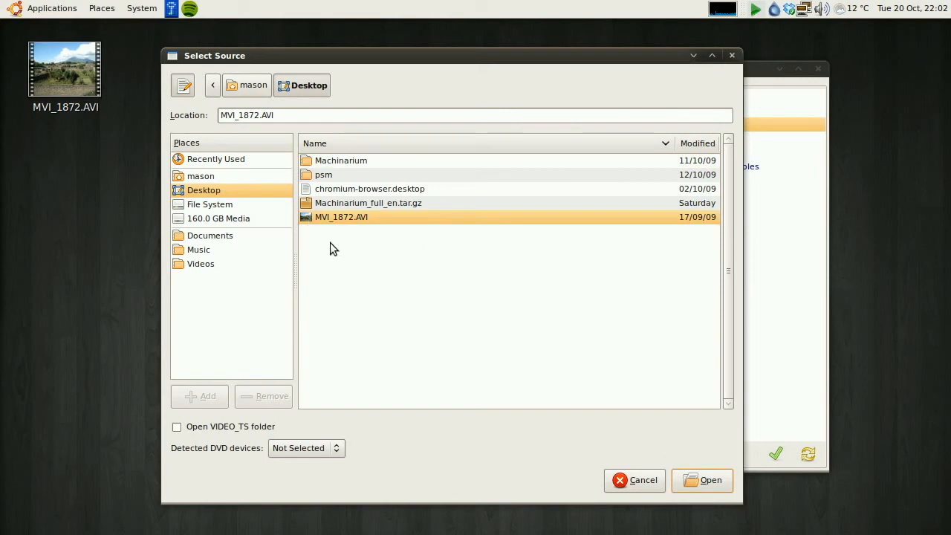
pyautogui.click(702, 483)
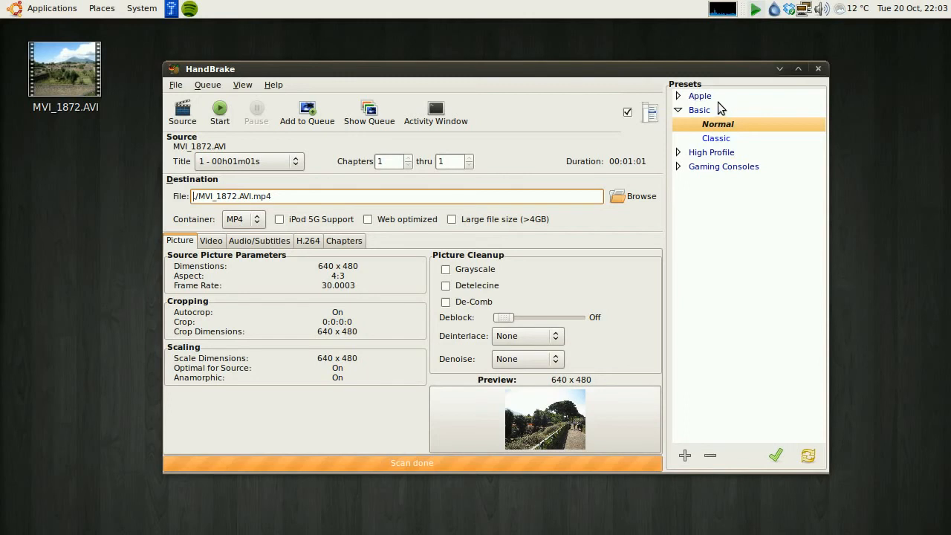
# Examine the presets available in the Gaming Consoles and Apple groups
pyautogui.click(678, 168)
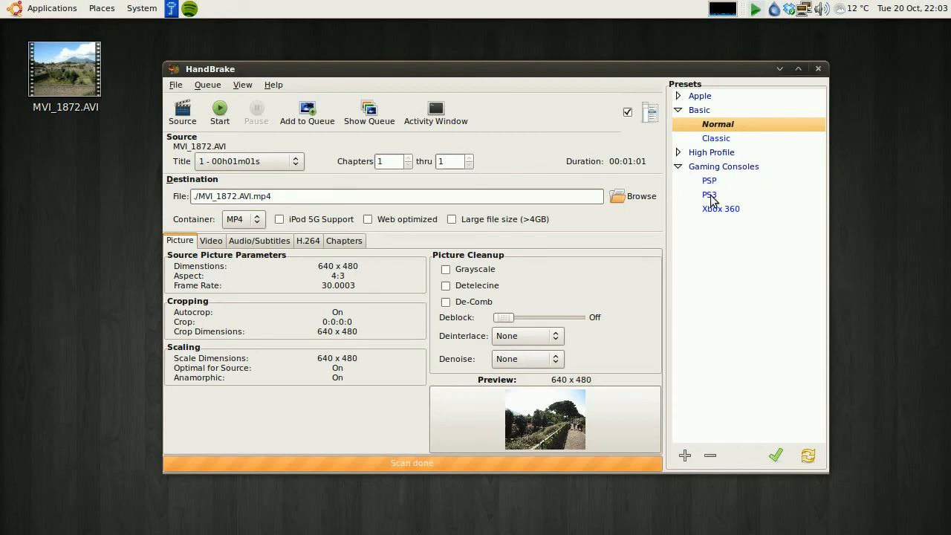
pyautogui.click(677, 167)
pyautogui.click(677, 96)
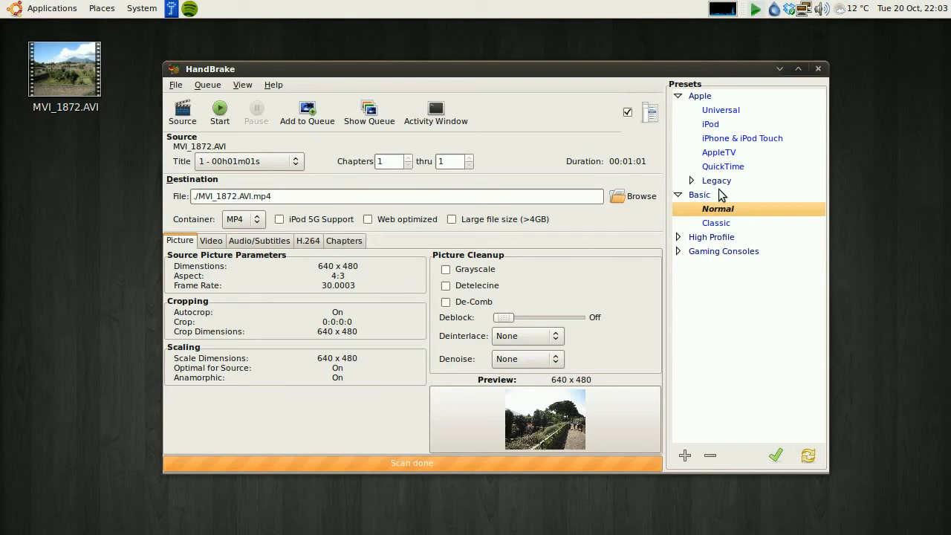
pyautogui.click(677, 96)
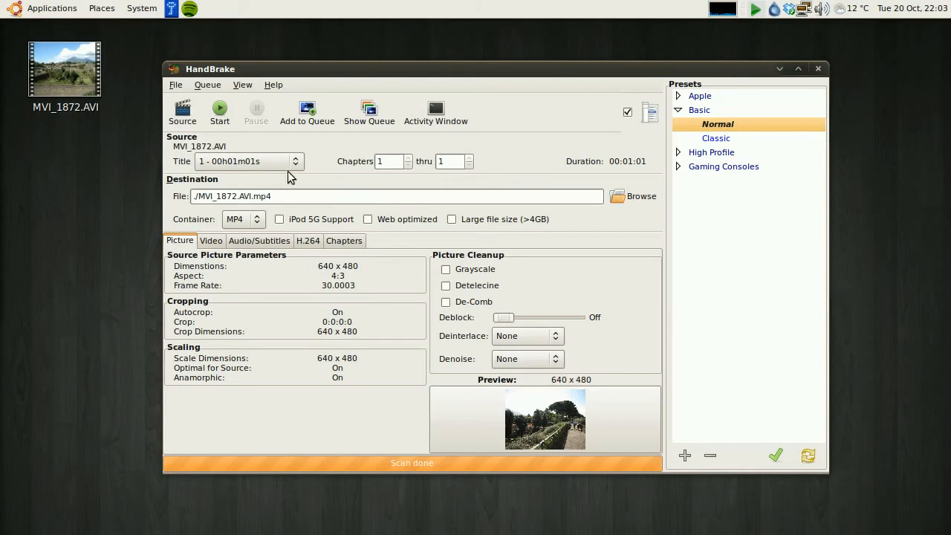
# Set the output destination to smaller_video.mp4 in the Desktop folder and start the encode
pyautogui.click(643, 201)
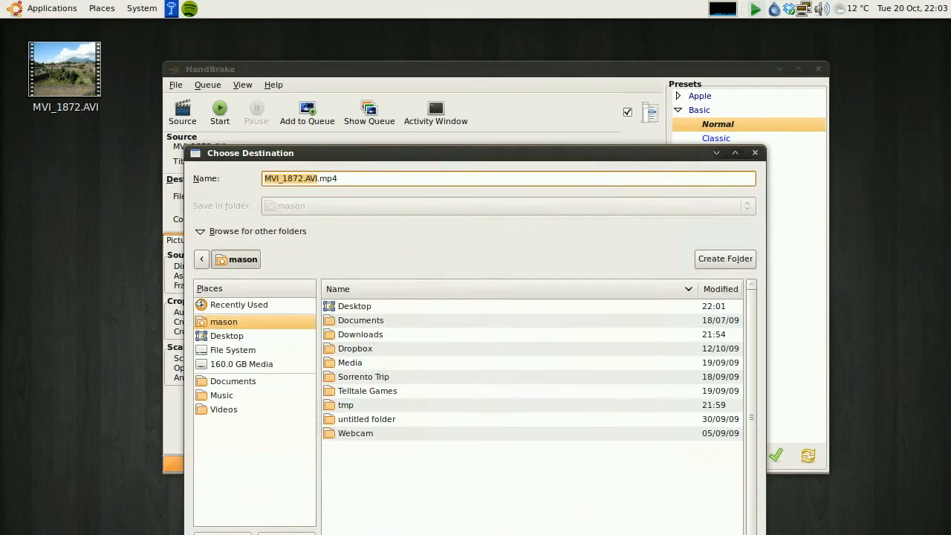
pyautogui.doubleClick(361, 307)
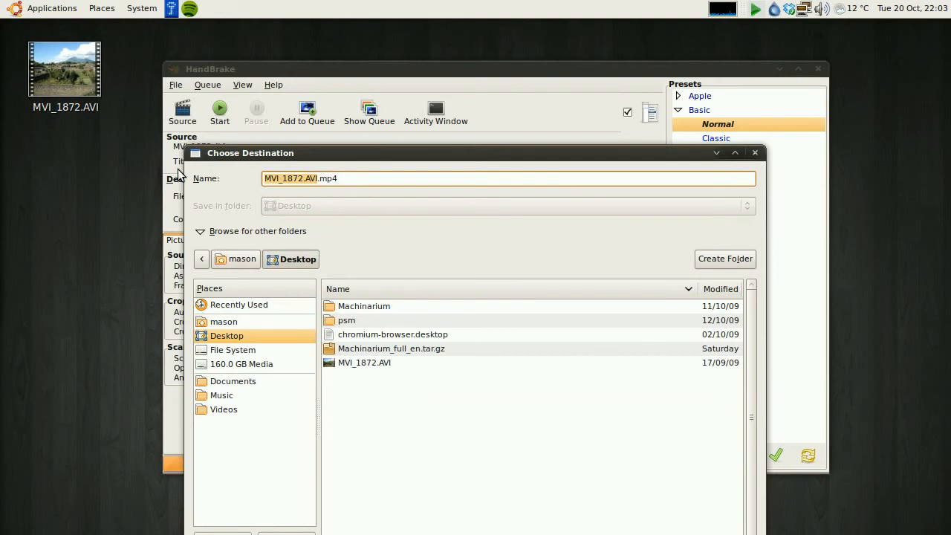
pyautogui.write('smaller_')
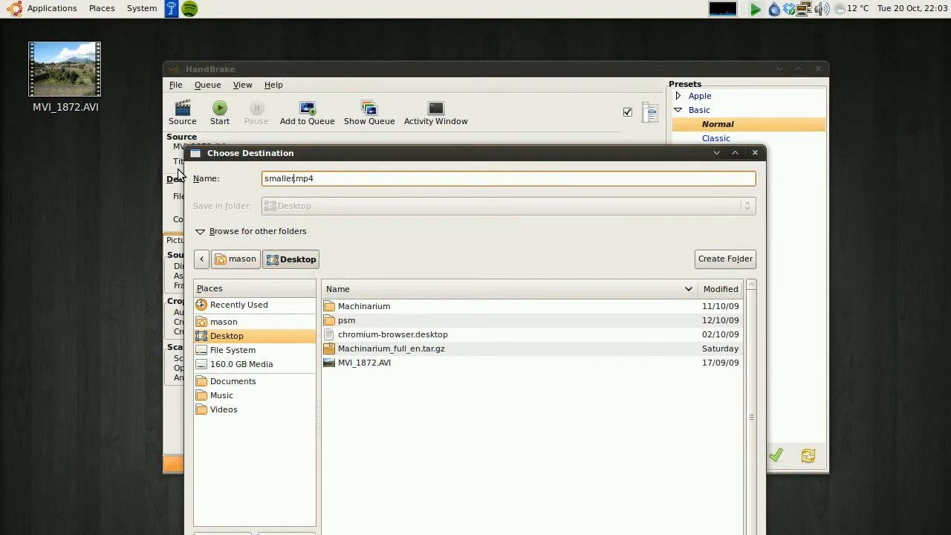
pyautogui.write('video')
pyautogui.moveTo(345, 151); pyautogui.dragTo(342, 62)
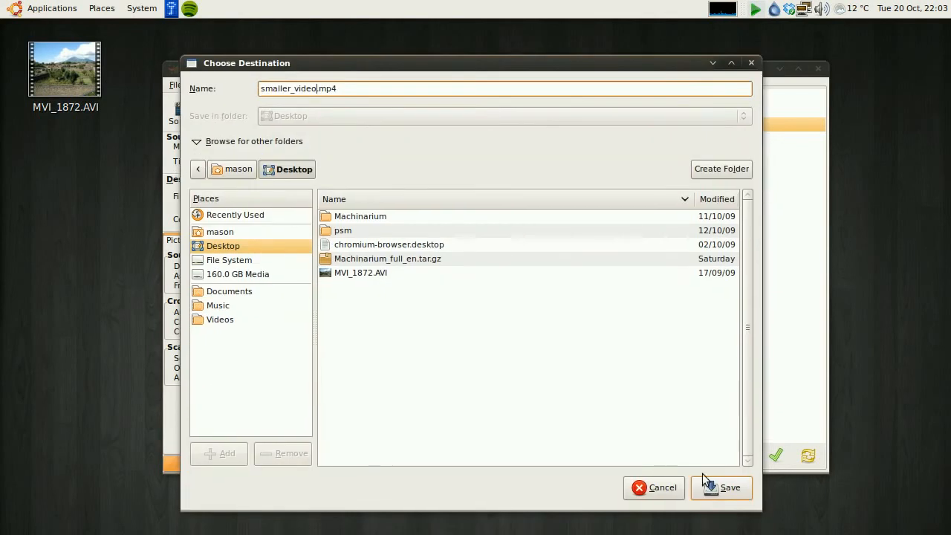
pyautogui.click(724, 488)
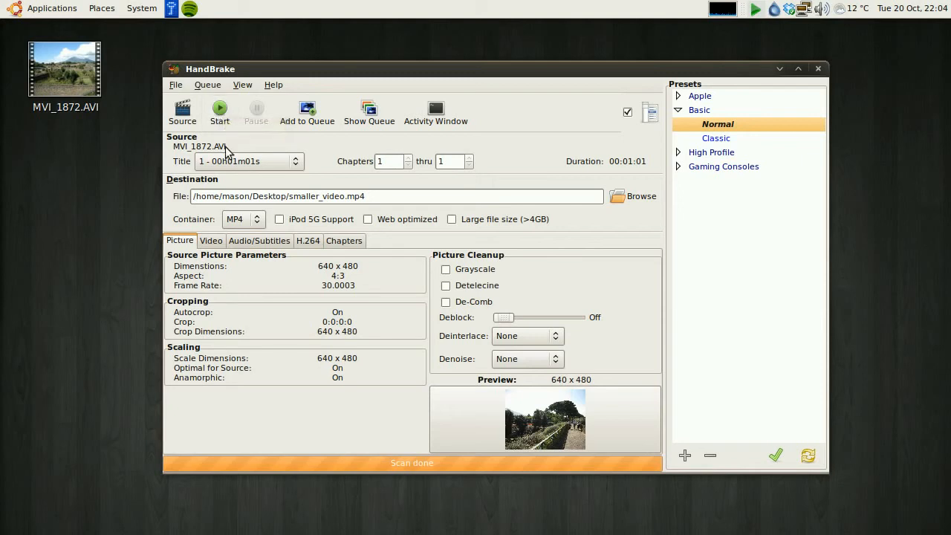
pyautogui.click(220, 115)
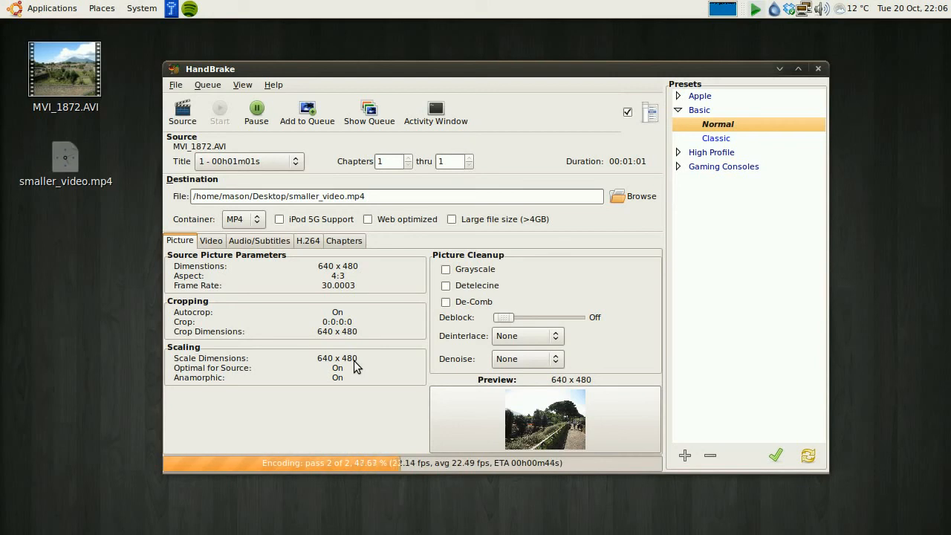
# Check the file size and type of MVI_1872.AVI in its desktop file properties, and close them
pyautogui.click(60, 87)
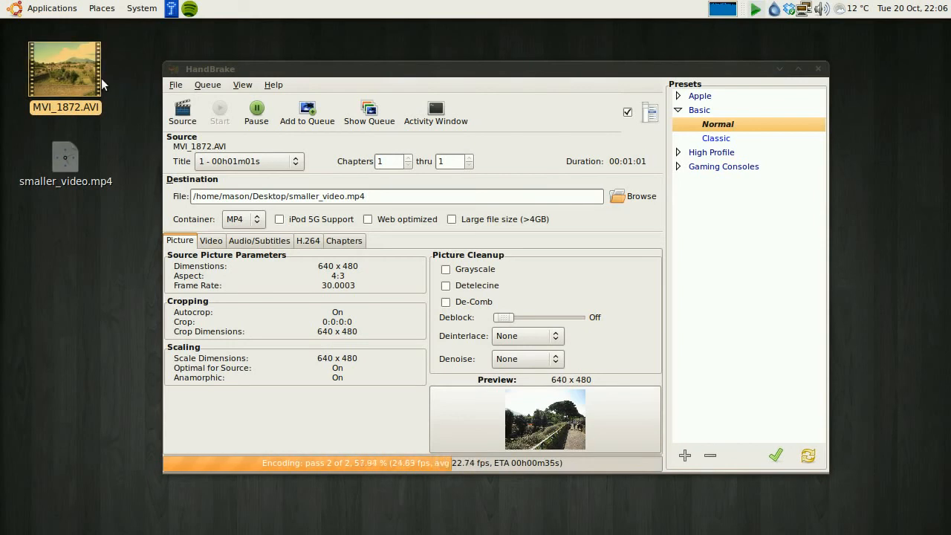
pyautogui.rightClick(81, 78)
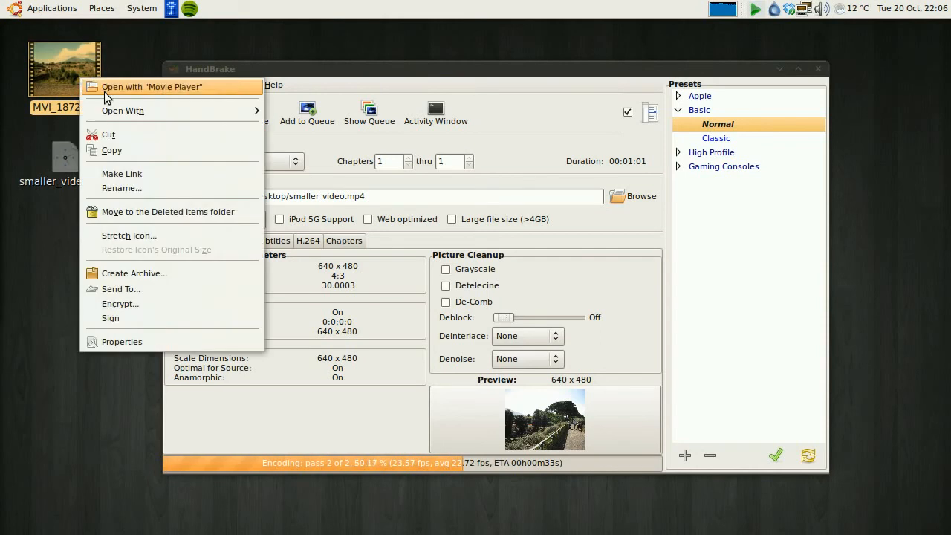
pyautogui.click(156, 344)
pyautogui.moveTo(455, 202); pyautogui.dragTo(439, 159)
pyautogui.moveTo(444, 246); pyautogui.dragTo(461, 246)
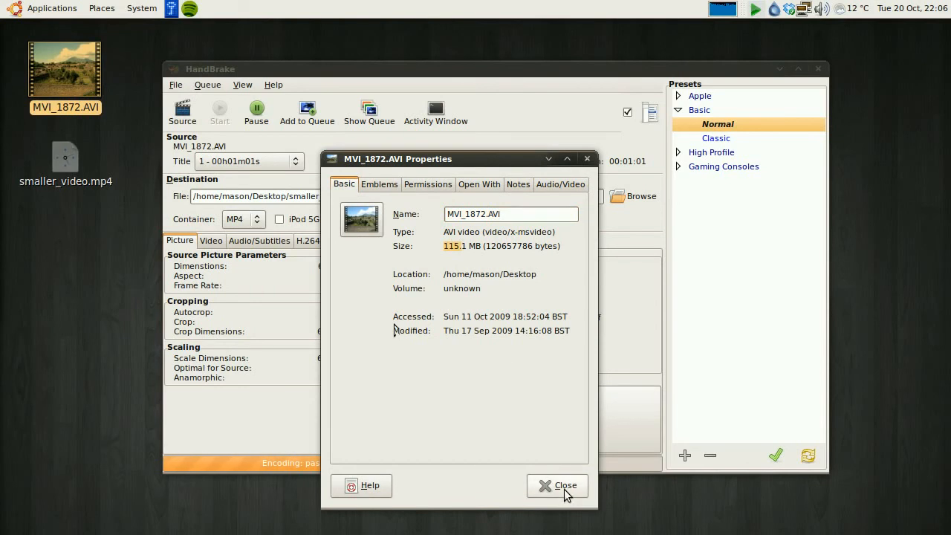
pyautogui.moveTo(515, 233); pyautogui.dragTo(542, 233)
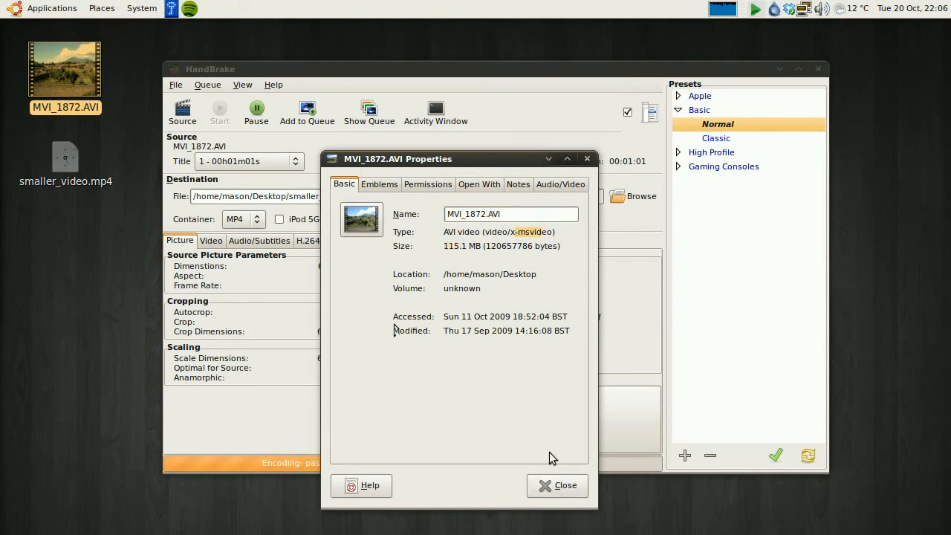
pyautogui.click(548, 485)
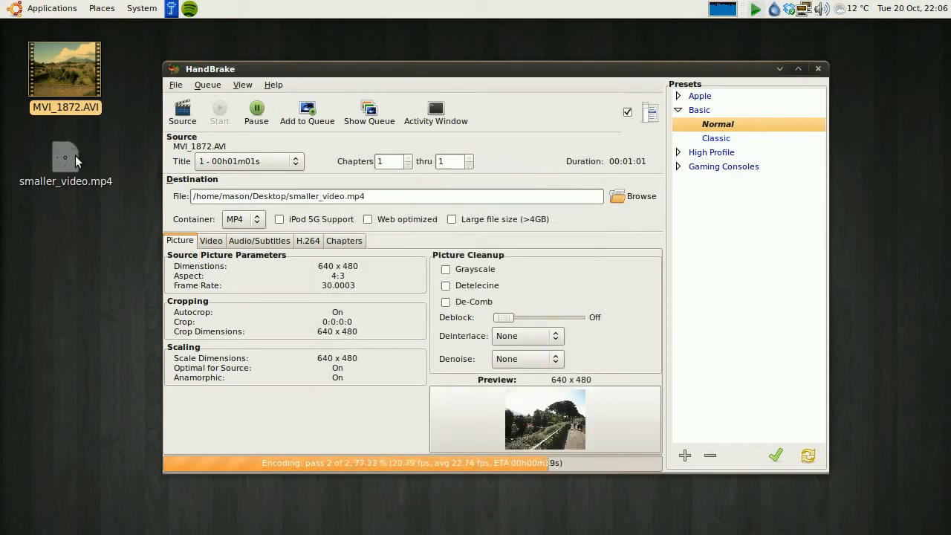
# Quit HandBrake once the encode has finished
pyautogui.click(110, 188)
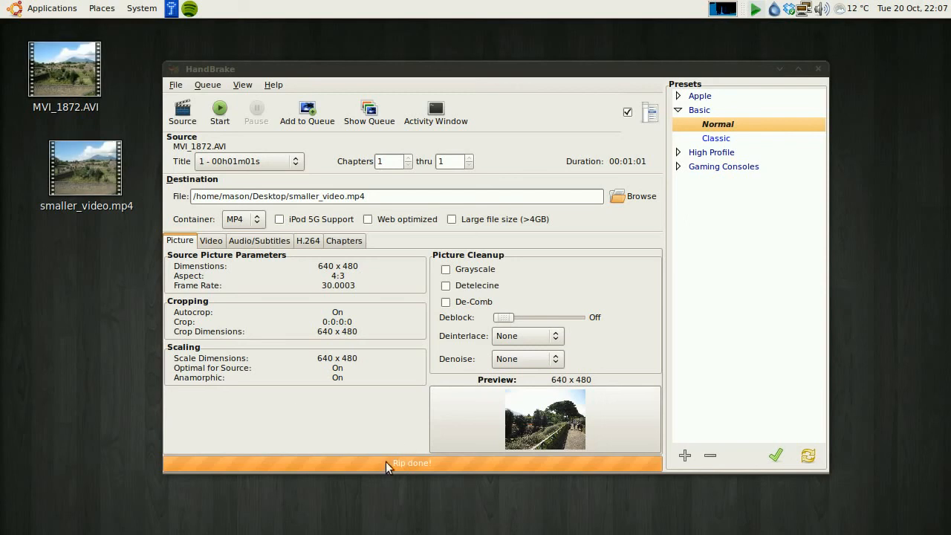
pyautogui.click(175, 85)
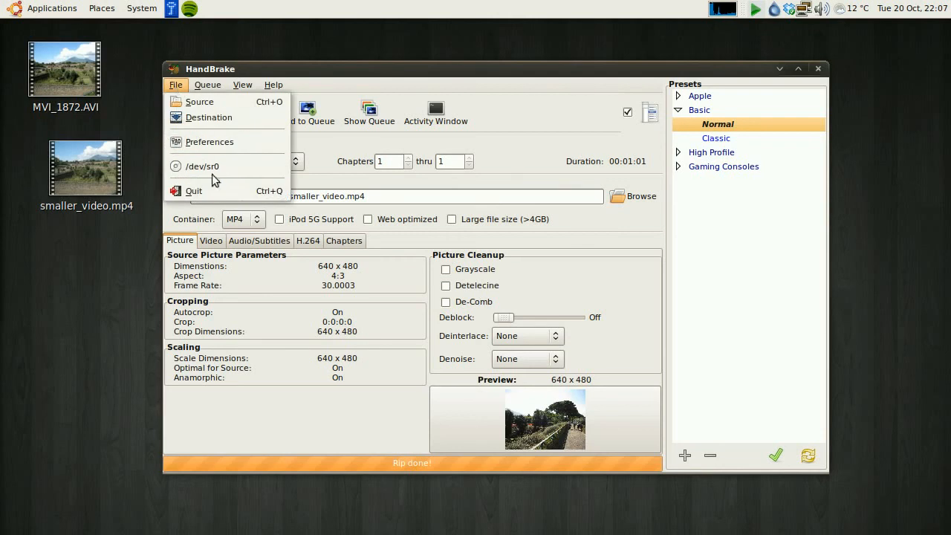
pyautogui.click(206, 191)
# Open the file properties of MVI_1872.AVI and smaller_video.mp4 and arrange the two windows side by side
pyautogui.moveTo(95, 177); pyautogui.dragTo(166, 106)
pyautogui.rightClick(91, 89)
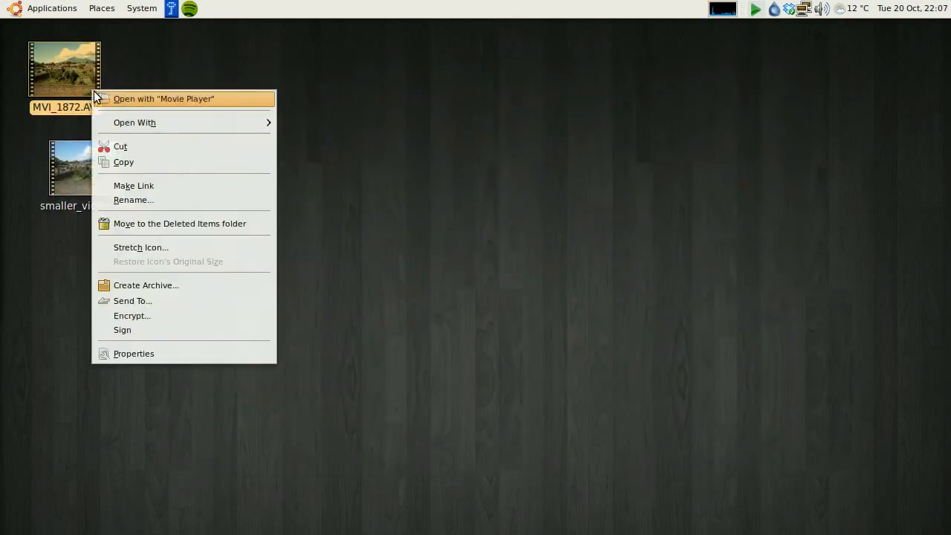
pyautogui.click(227, 357)
pyautogui.moveTo(419, 205); pyautogui.dragTo(258, 51)
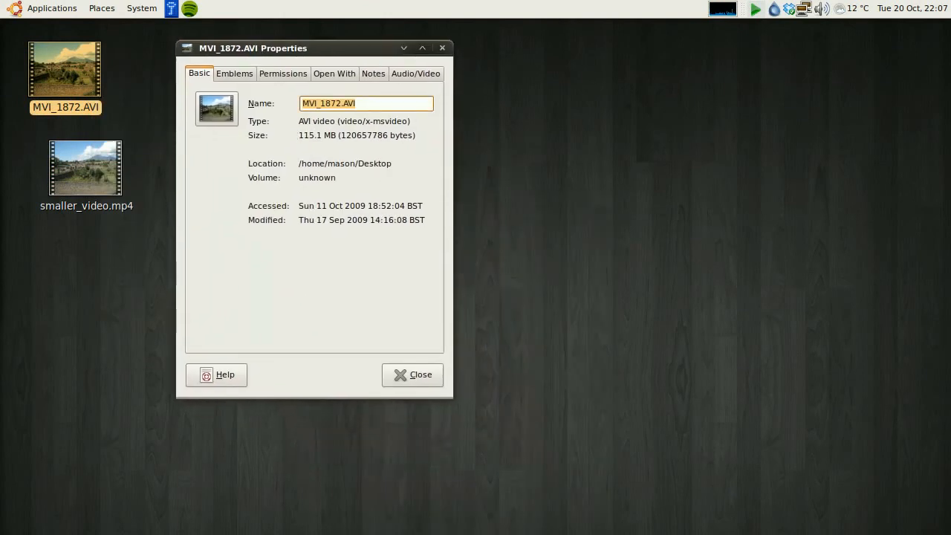
pyautogui.rightClick(94, 166)
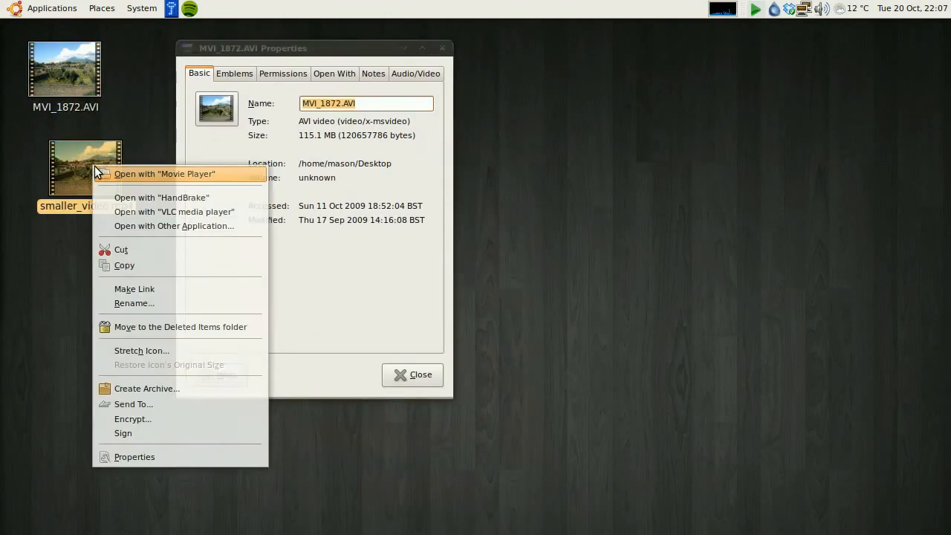
pyautogui.click(140, 462)
pyautogui.moveTo(382, 205); pyautogui.dragTo(509, 52)
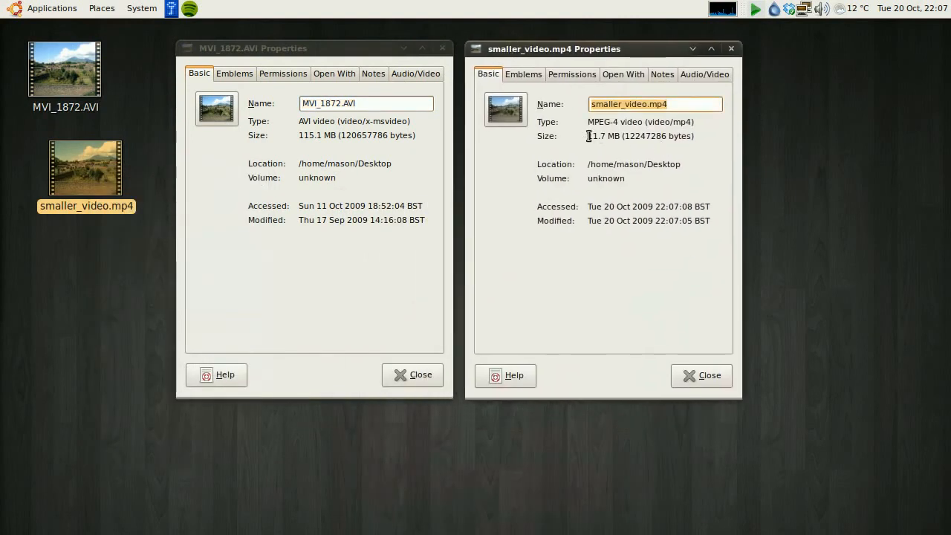
# Compare the file sizes of the original and converted videos, and close both properties windows
pyautogui.moveTo(589, 136); pyautogui.dragTo(610, 136)
pyautogui.click(622, 136)
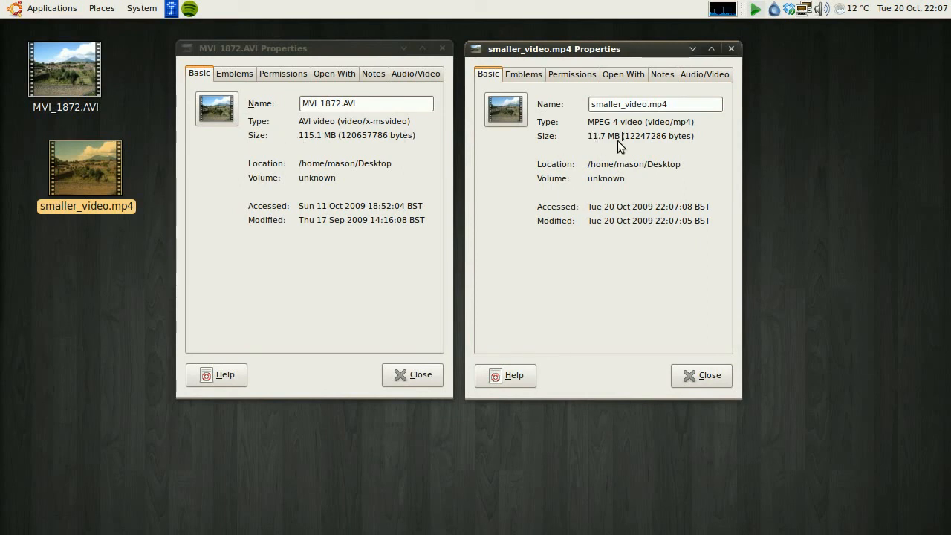
pyautogui.doubleClick(301, 135)
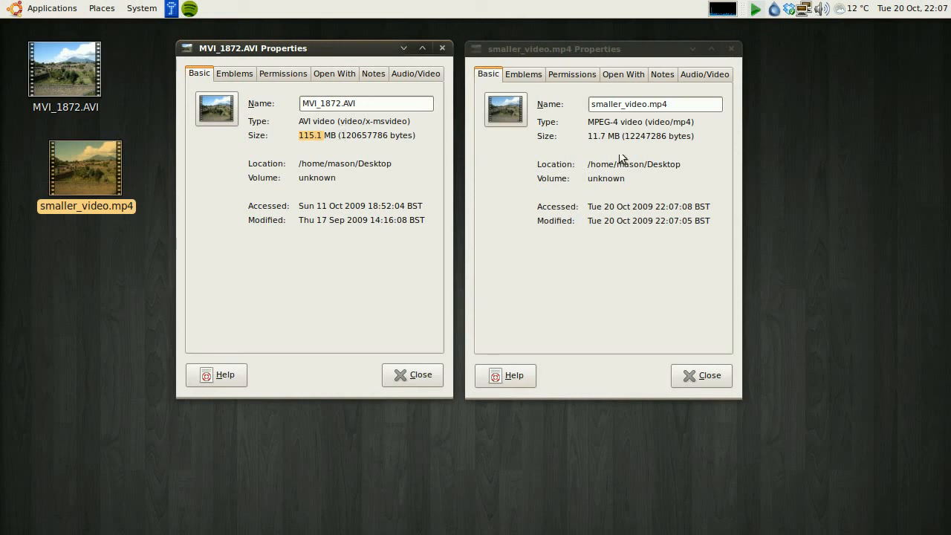
pyautogui.click(594, 134)
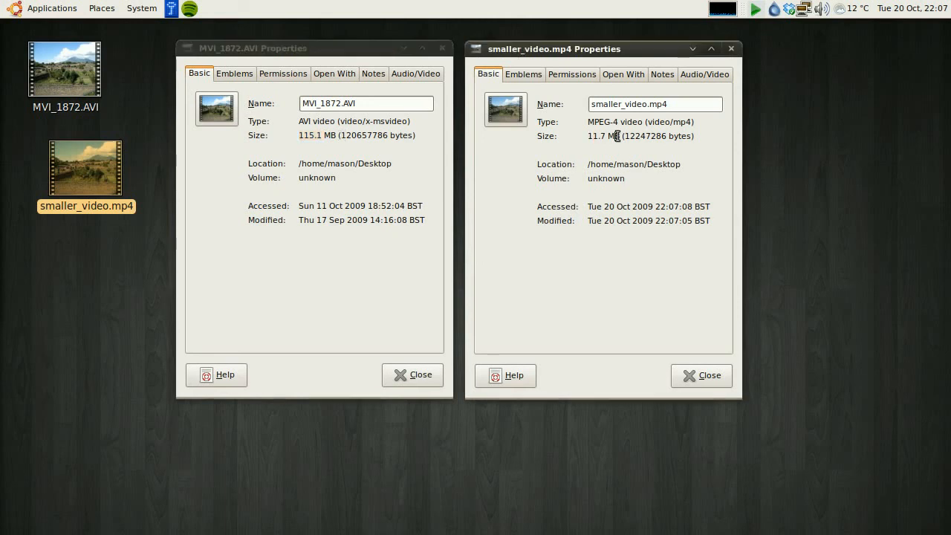
pyautogui.click(704, 376)
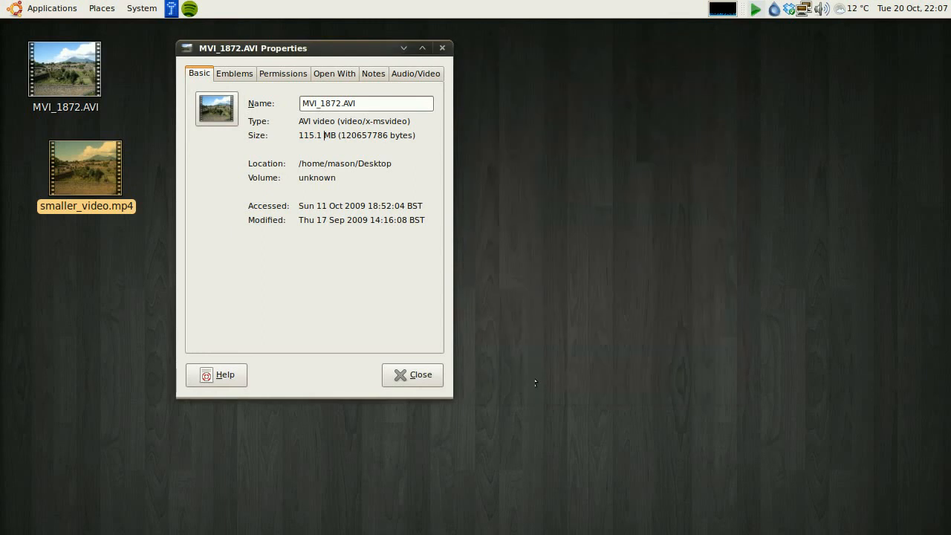
pyautogui.click(405, 374)
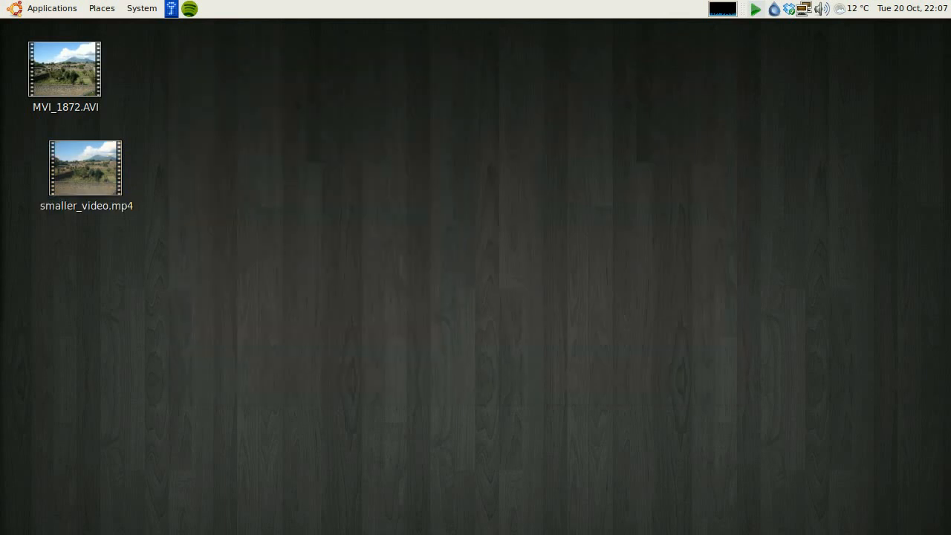
# Play MVI_1872.AVI with the player window fitted 1:1 to inspect its picture quality, and close the player
pyautogui.click(80, 76)
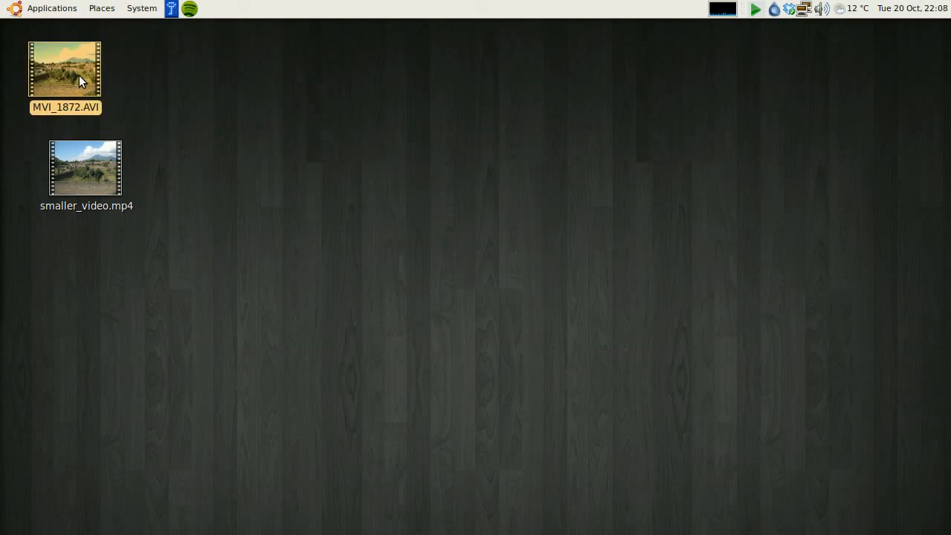
pyautogui.doubleClick(79, 75)
pyautogui.moveTo(471, 349); pyautogui.dragTo(473, 375)
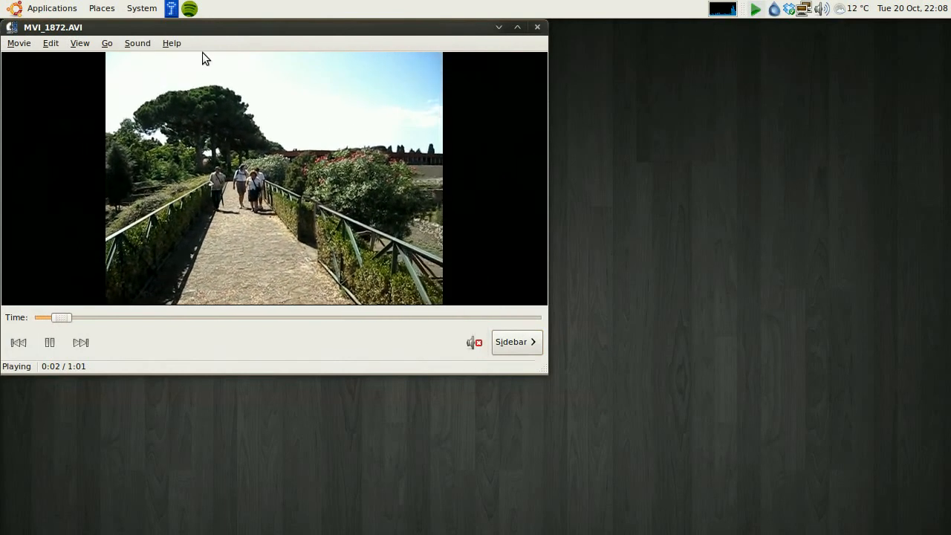
pyautogui.click(80, 43)
pyautogui.moveTo(109, 77)
pyautogui.click(269, 91)
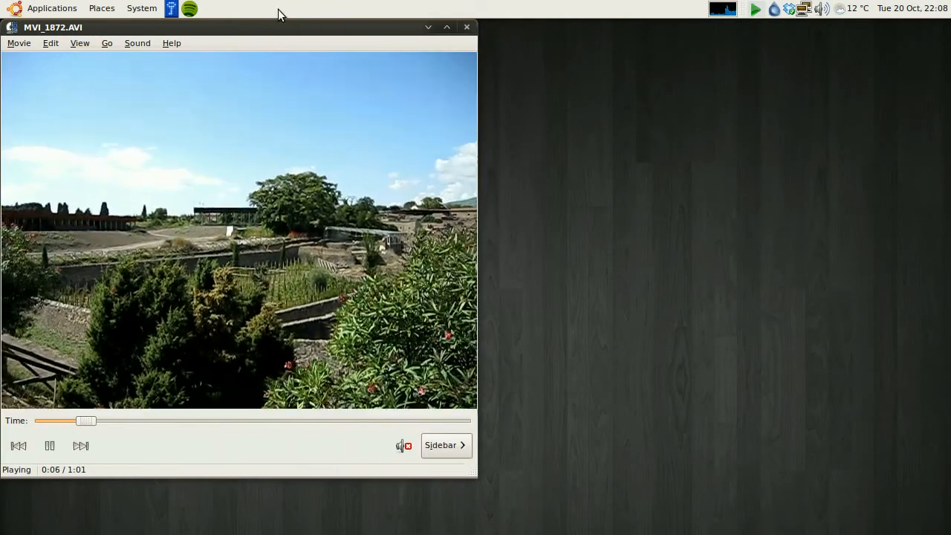
pyautogui.moveTo(254, 30); pyautogui.dragTo(462, 71)
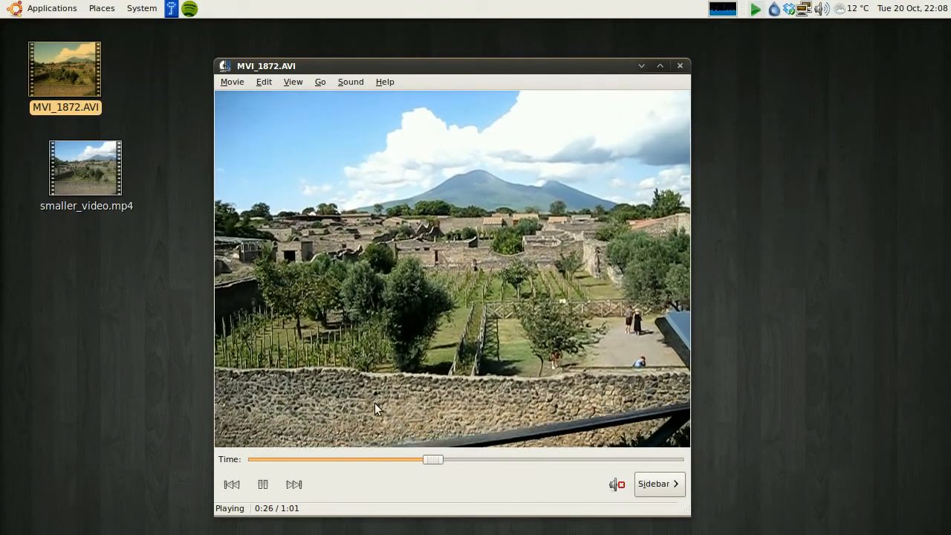
pyautogui.click(263, 484)
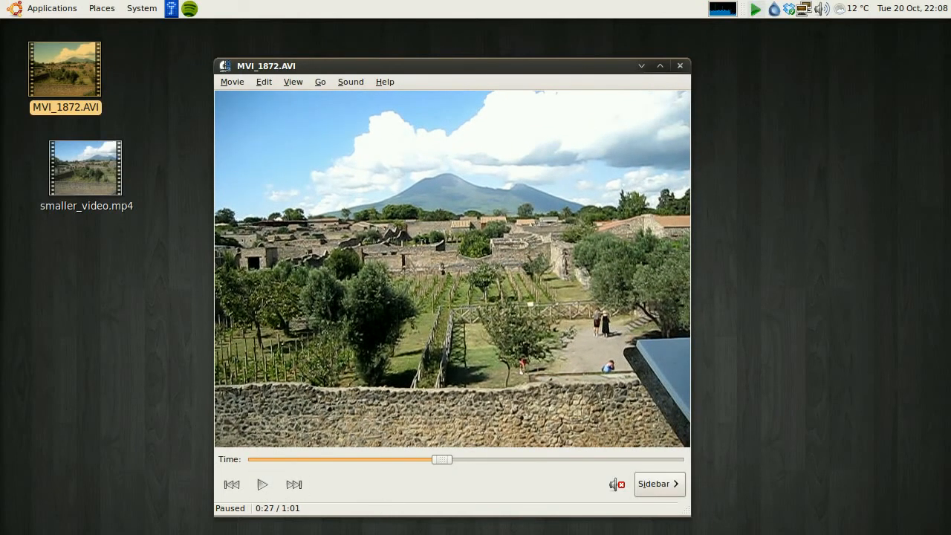
pyautogui.click(680, 65)
# Play smaller_video.mp4 from the desktop with the player window fitted 1:1 and moved clear of the desktop icons
pyautogui.click(113, 171)
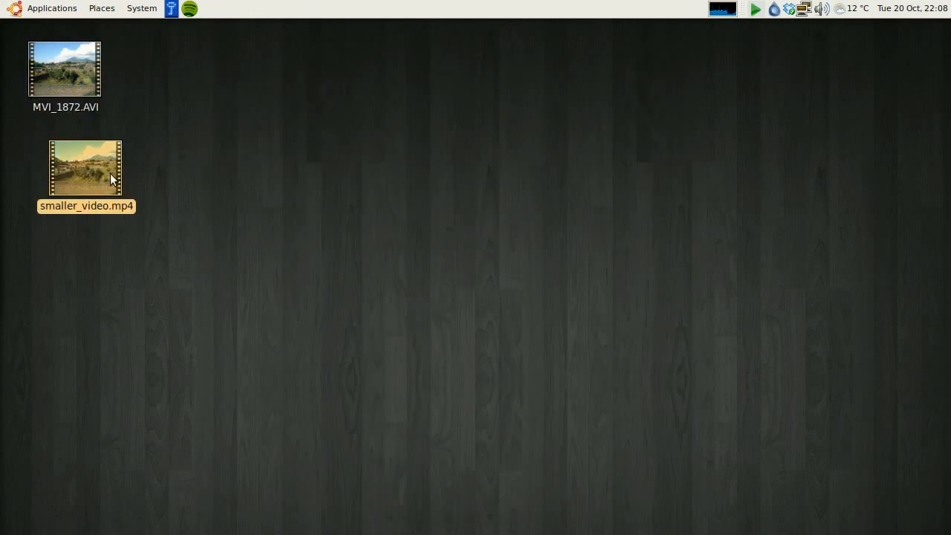
pyautogui.rightClick(107, 174)
pyautogui.click(89, 176)
pyautogui.doubleClick(89, 176)
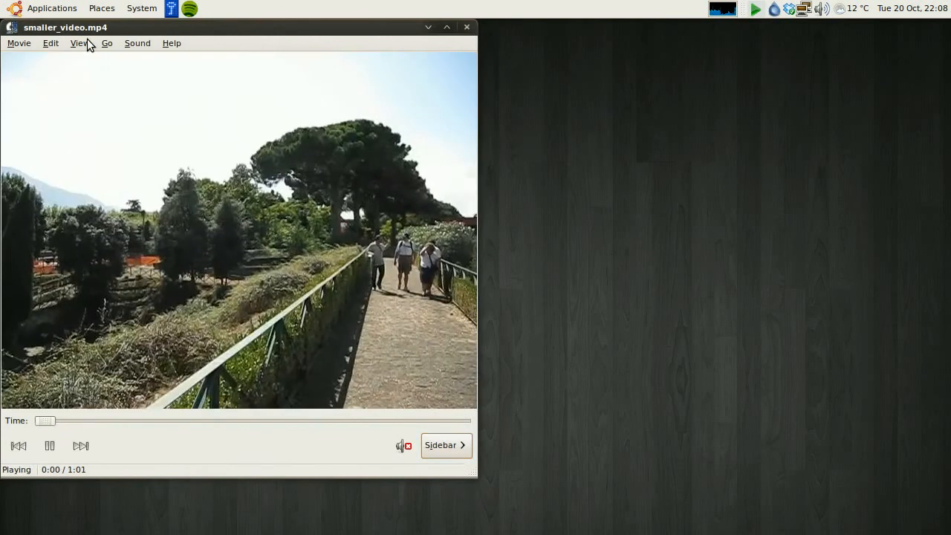
pyautogui.click(82, 43)
pyautogui.moveTo(95, 74)
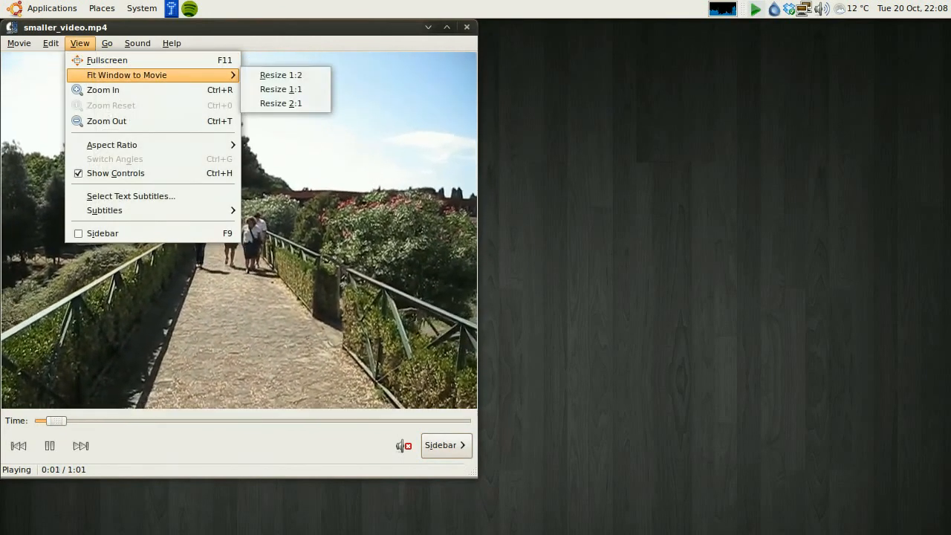
pyautogui.click(288, 88)
pyautogui.moveTo(242, 27); pyautogui.dragTo(468, 60)
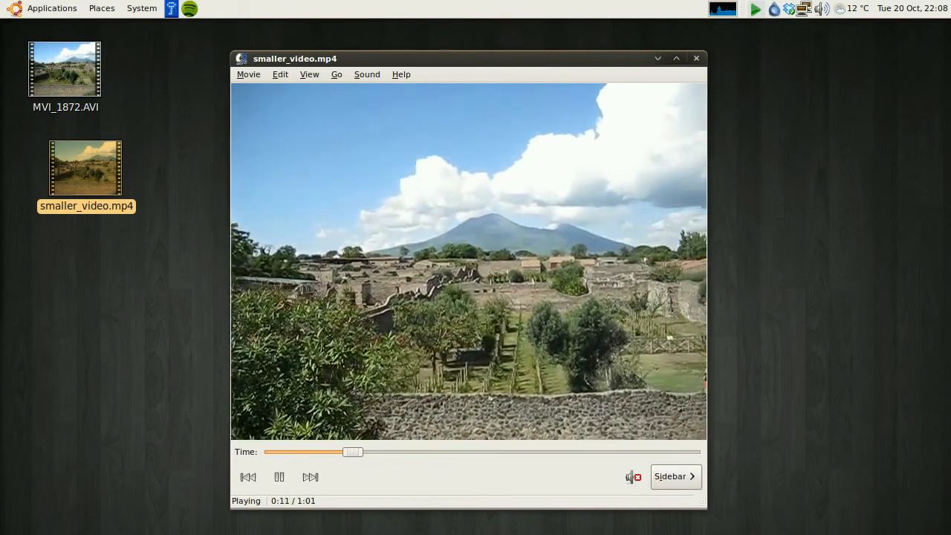
# Inspect the picture quality of smaller_video.mp4 by pausing, resuming and pausing playback again at 0:27
pyautogui.click(277, 480)
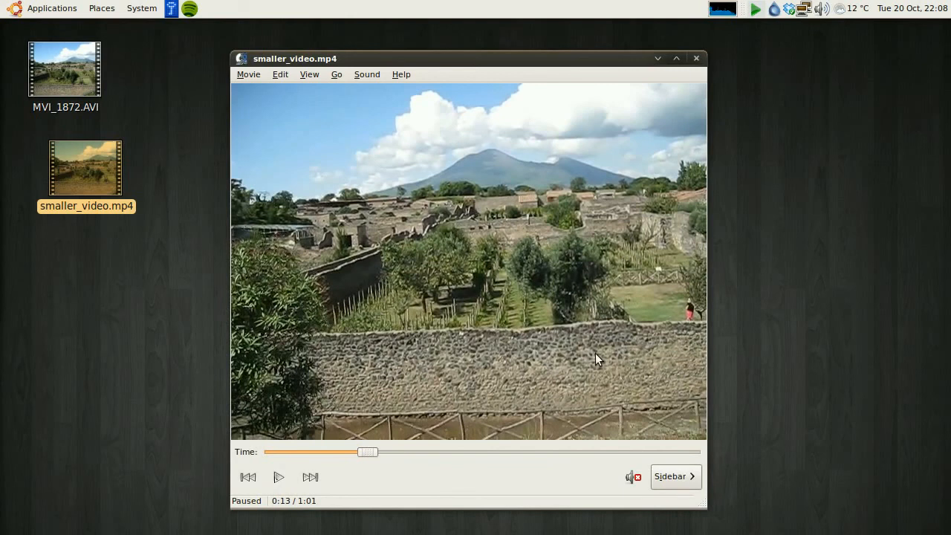
pyautogui.click(280, 477)
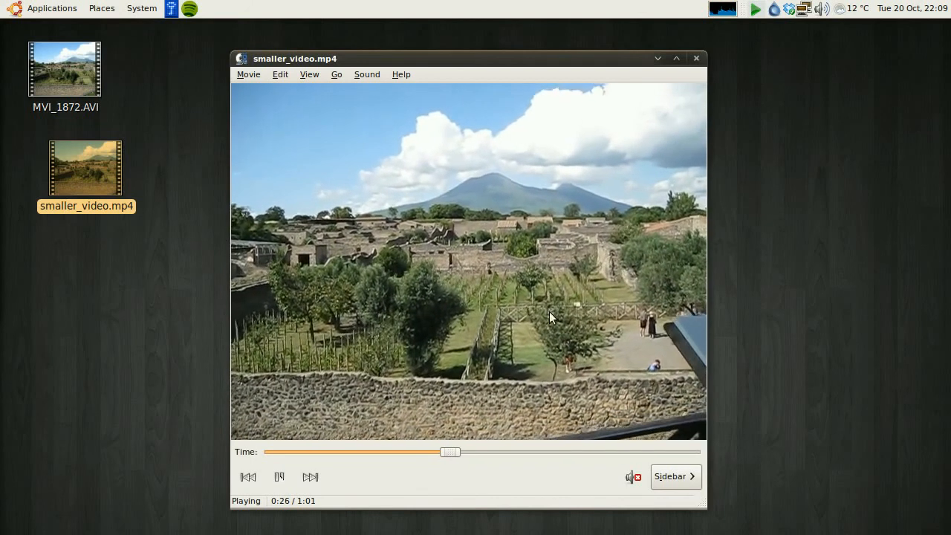
pyautogui.click(279, 476)
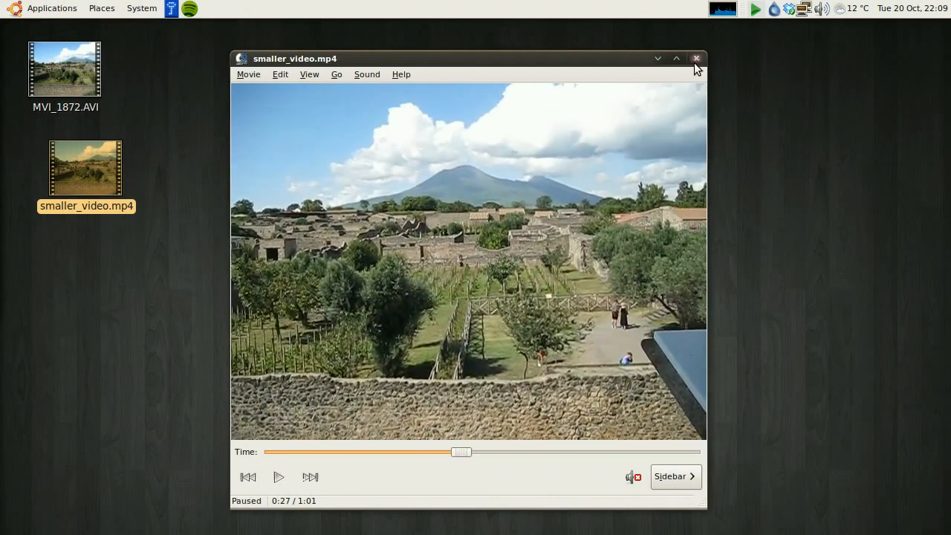